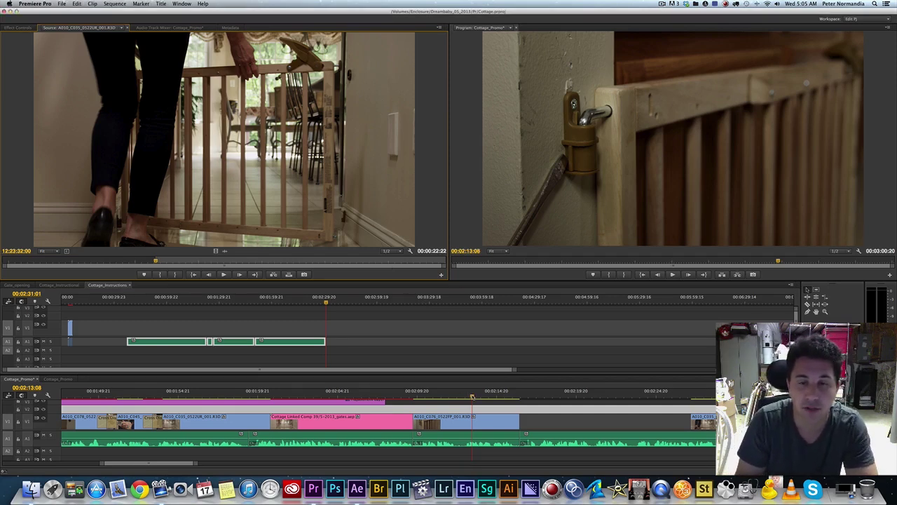
Step: In Premiere Pro, play and scrub through the latch close-up to find where the wall mark shows
left_click(450, 395)
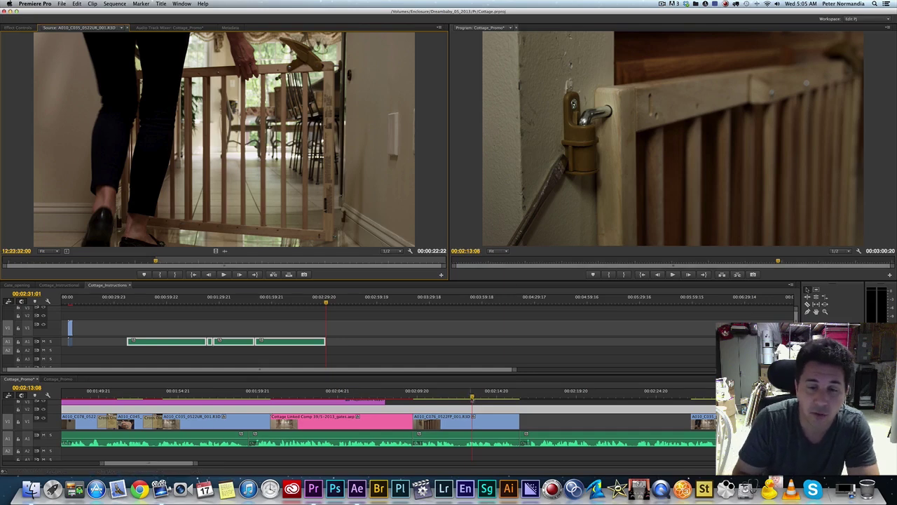
mouse_move(457, 397)
left_mouse_down()
mouse_move(446, 397)
mouse_move(505, 398)
mouse_move(454, 405)
left_mouse_up()
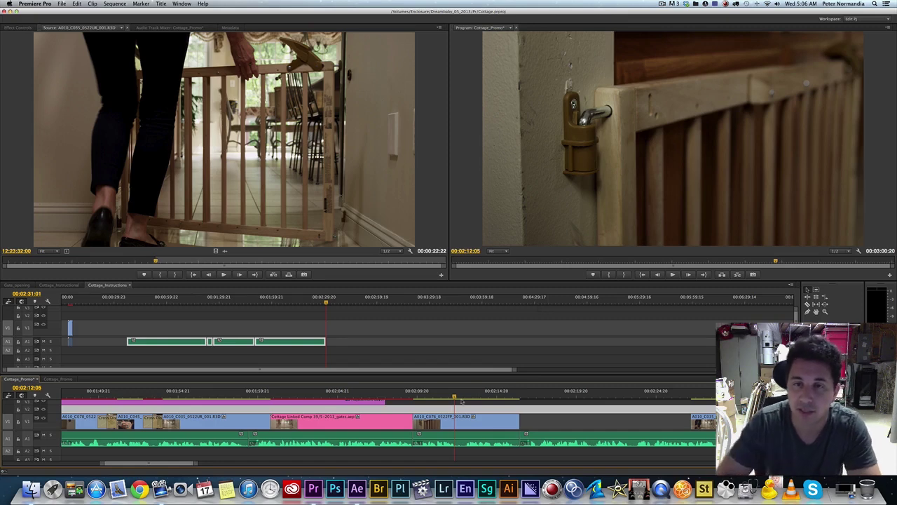
left_click(406, 393)
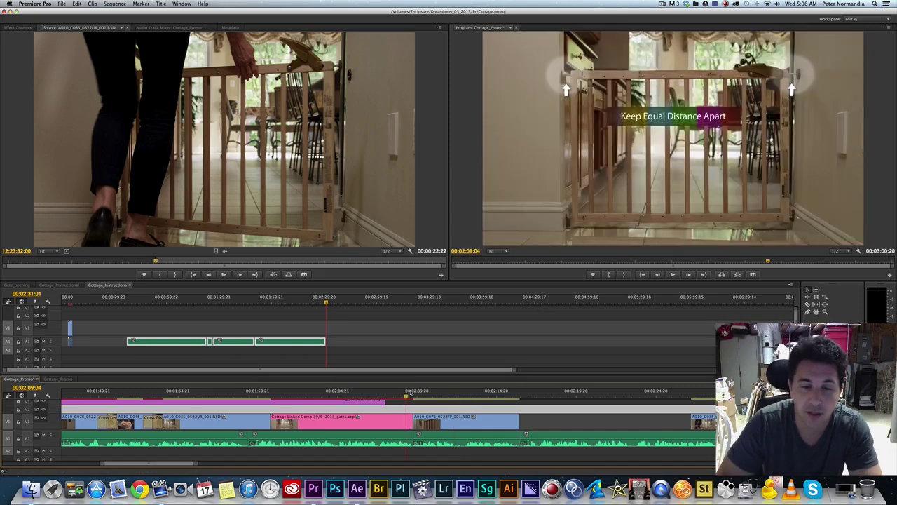
key("space")
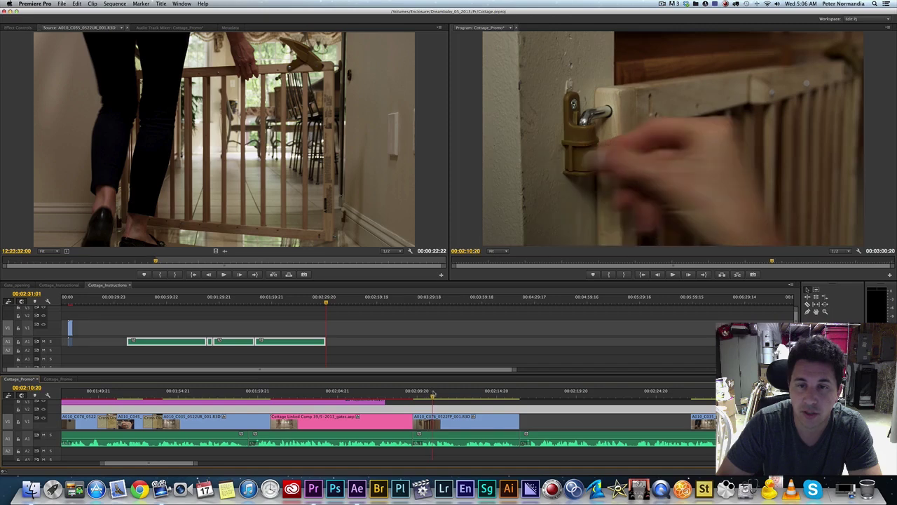
left_click(421, 394)
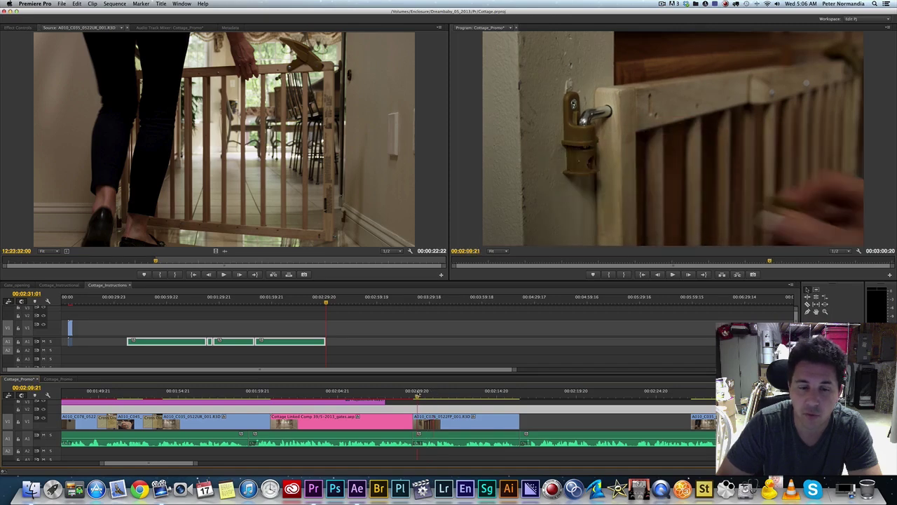
left_click_drag(421, 394, 450, 398)
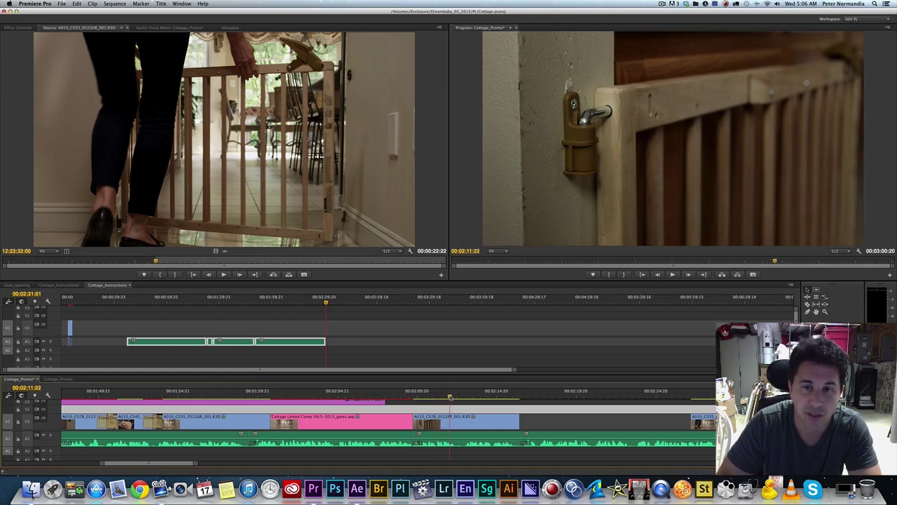
left_click_drag(431, 397, 422, 398)
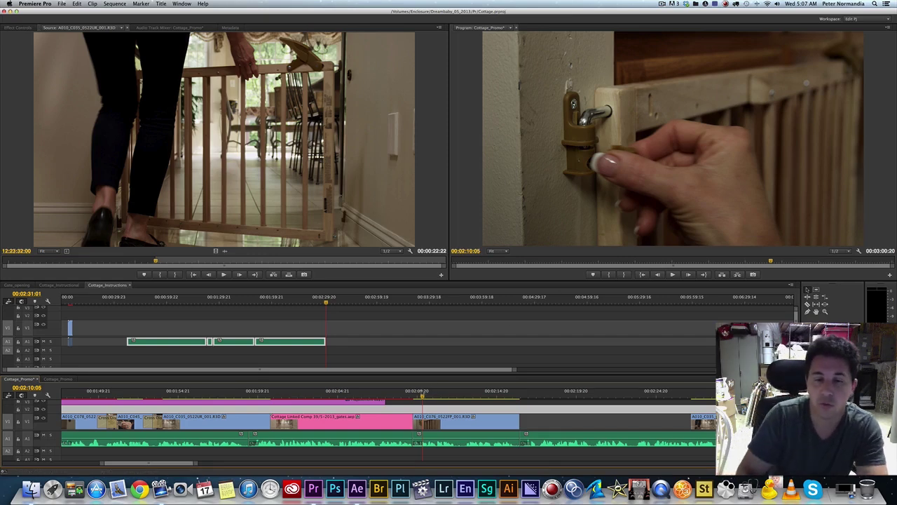
left_click_drag(423, 396, 480, 401)
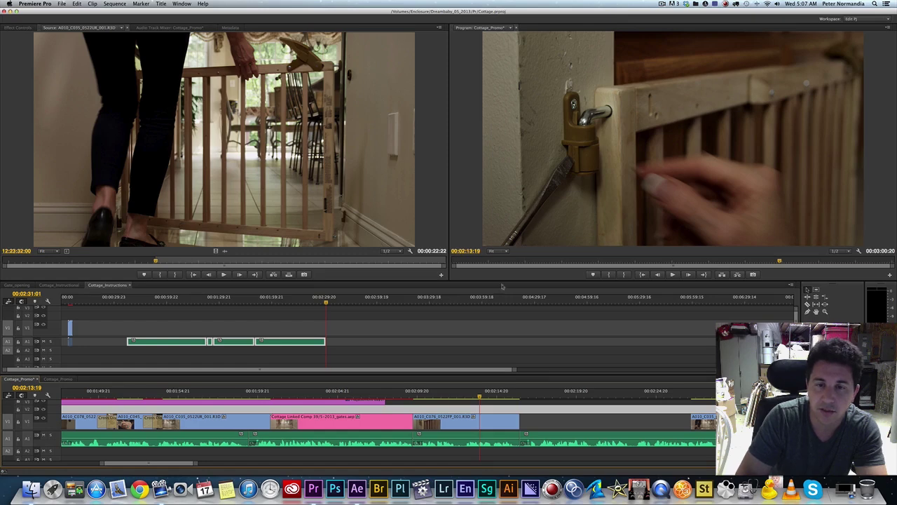
left_click_drag(486, 397, 510, 398)
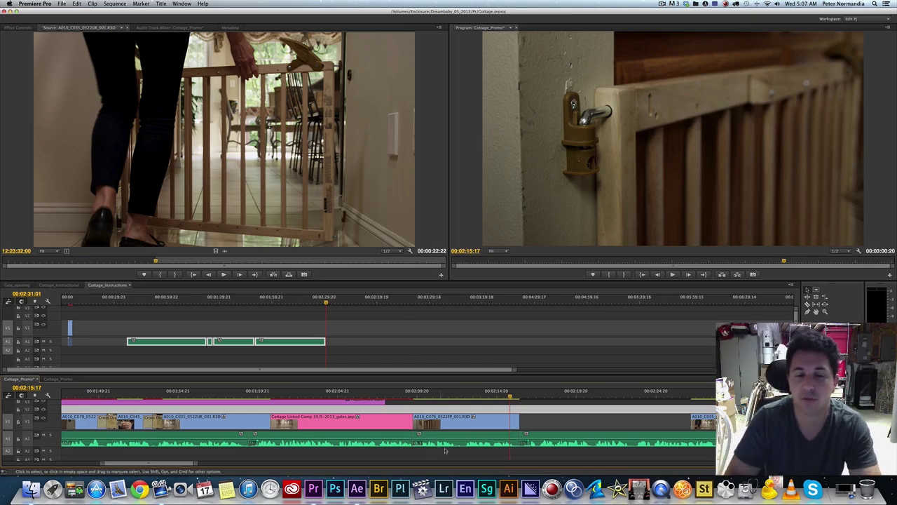
Step: Option-drag the A010_C076 close-up from V1 onto V2 to duplicate it, and select the copy
left_click(442, 393)
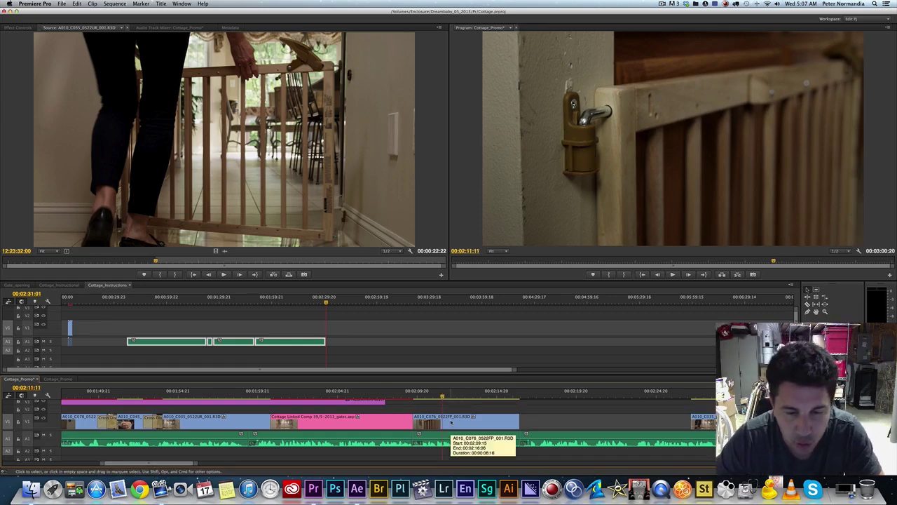
key("alt")
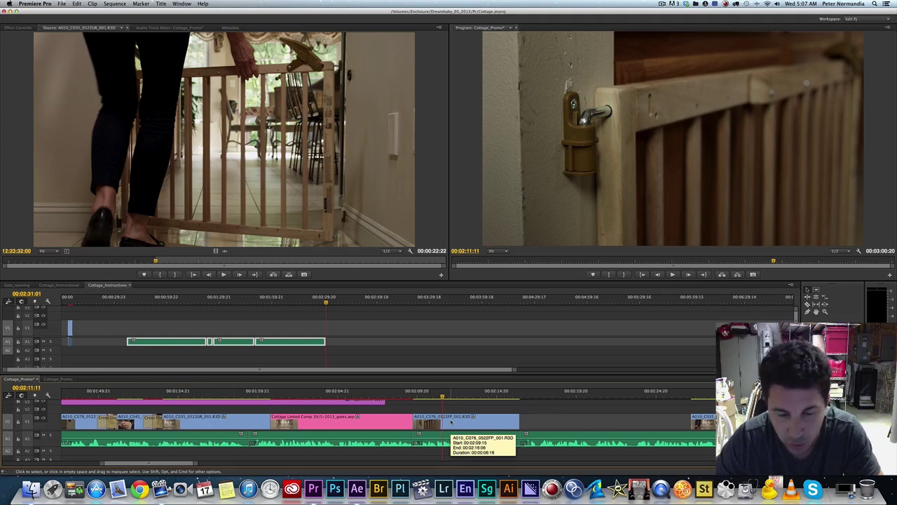
left_click_drag(450, 422, 452, 412)
left_click(451, 412)
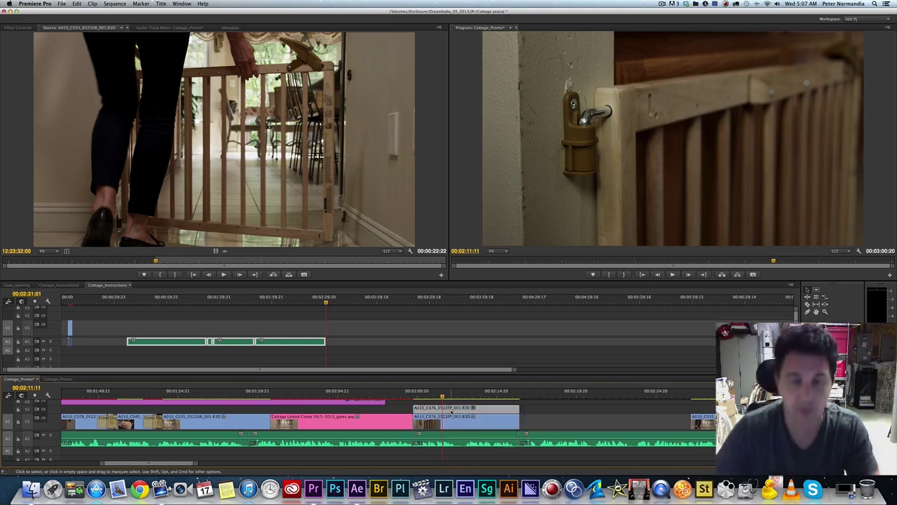
left_click_drag(443, 396, 449, 397)
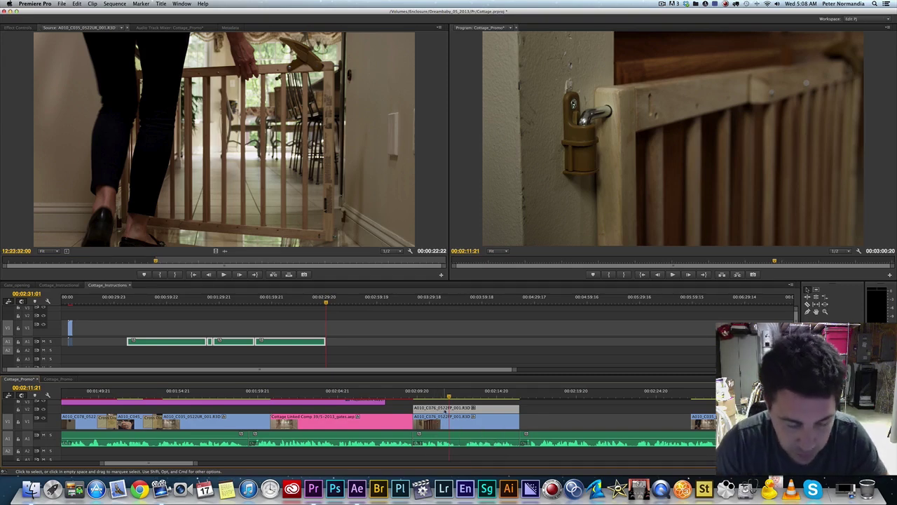
double_click(446, 411)
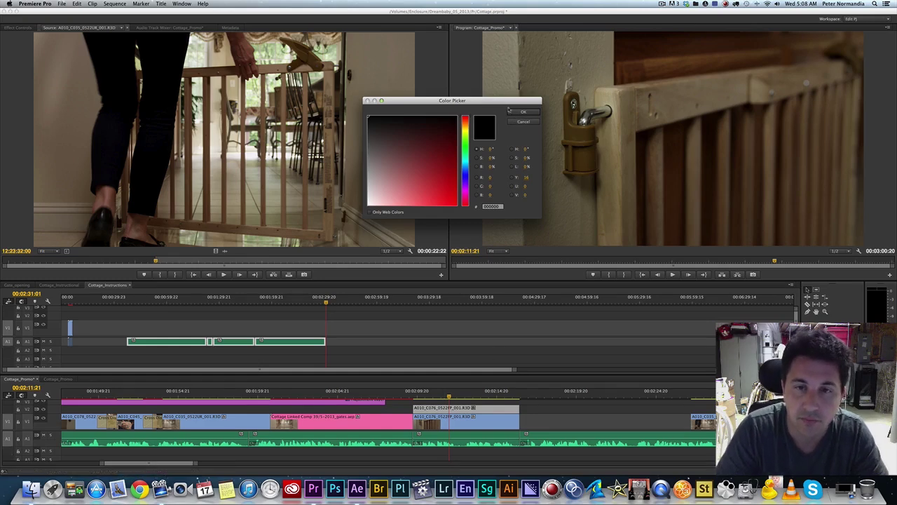
Step: Close the Color Picker and replace the V2 copy with a linked After Effects composition
left_click(519, 120)
right_click(446, 409)
left_click(589, 356)
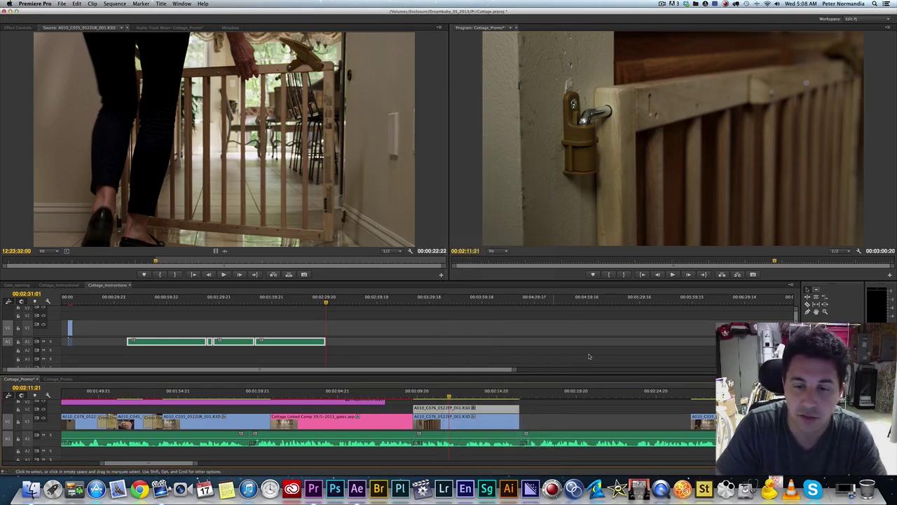
right_click(488, 411)
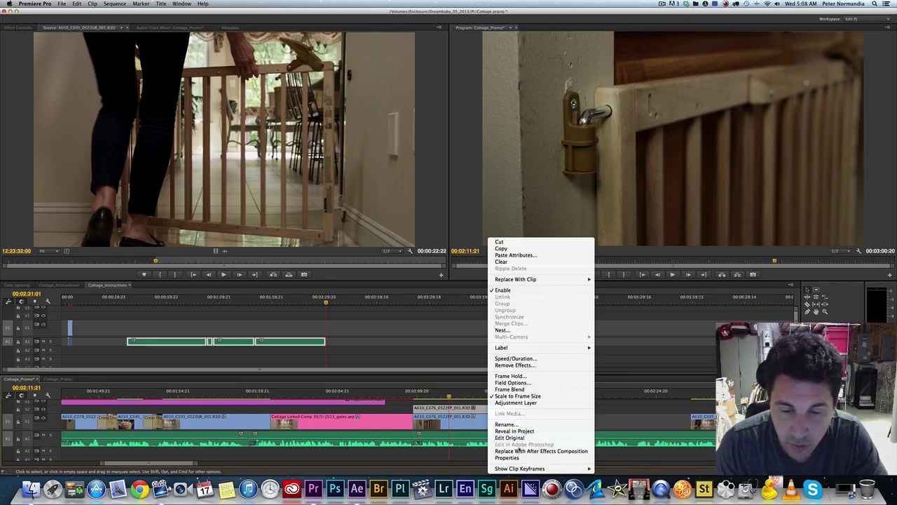
left_click(520, 450)
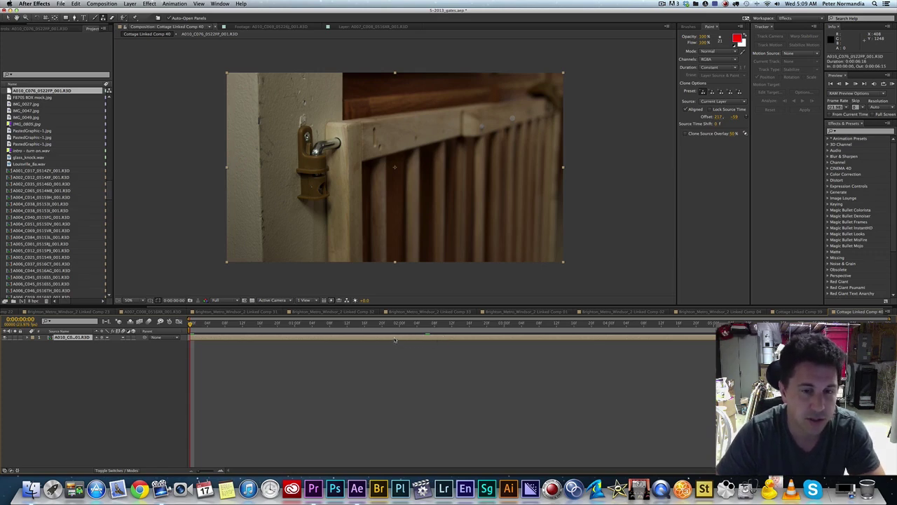
Step: Open the A010_C076_0522FP_001.R3D composition and scrub to where the hand reaches the latch
right_click(82, 338)
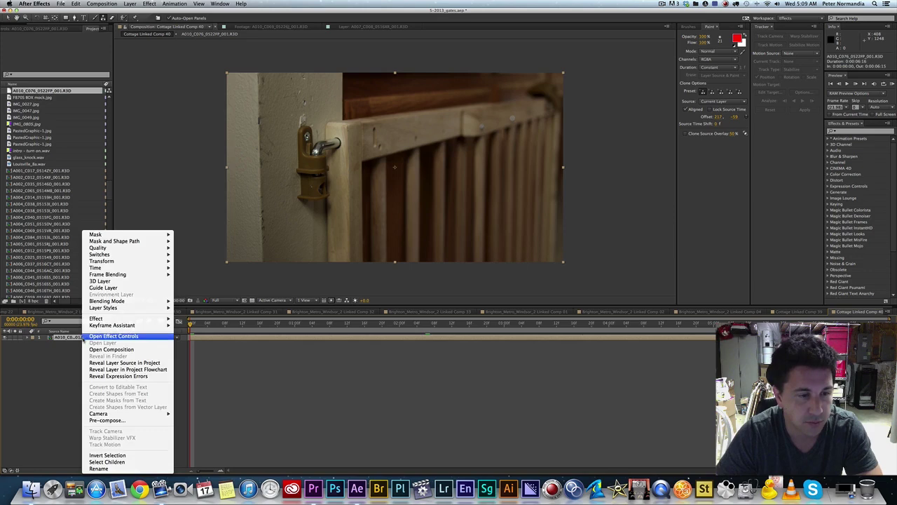
left_click(92, 348)
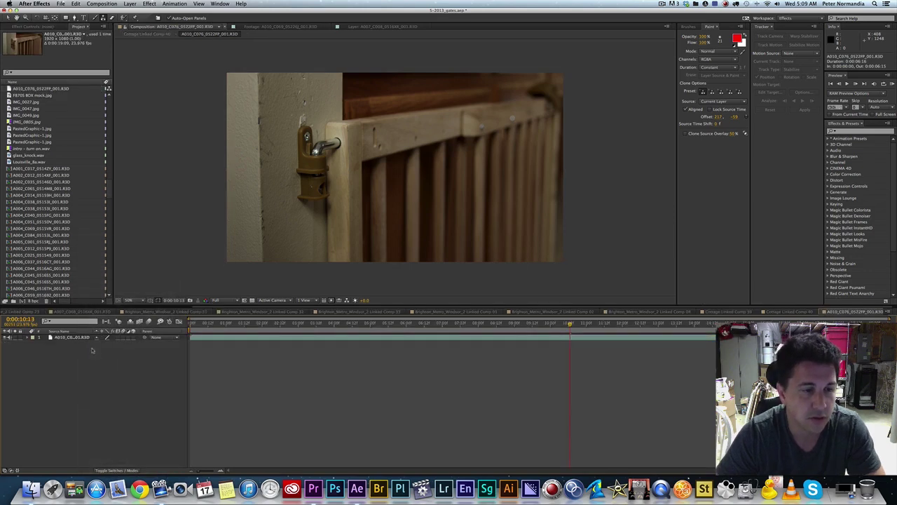
left_click(276, 323)
left_click_drag(325, 324, 710, 337)
key("space")
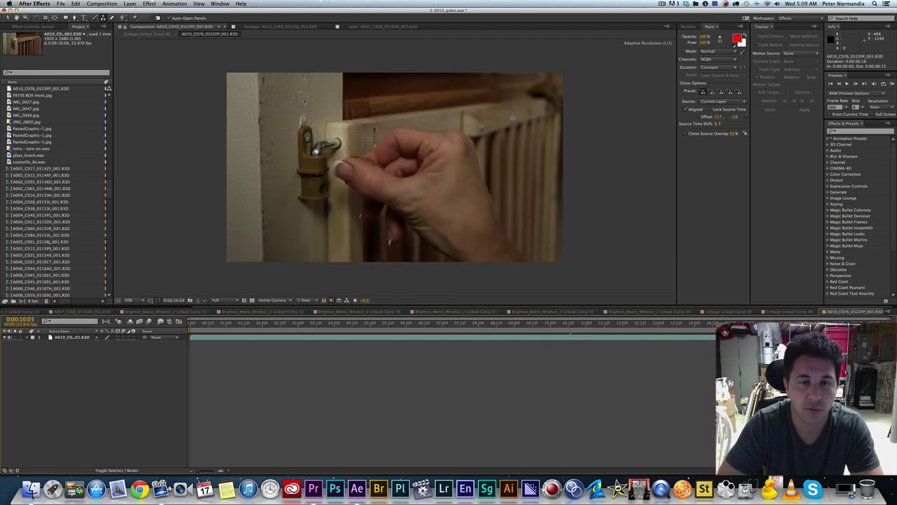
left_click(652, 325)
left_click_drag(652, 338, 708, 356)
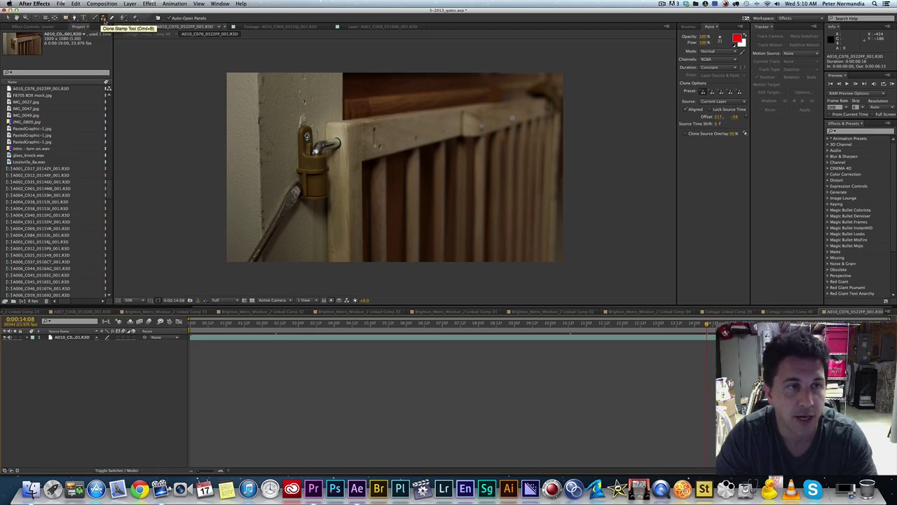
Step: Open the latch close-up layer in the Layer viewer and switch to the Brush tool
left_click(113, 18)
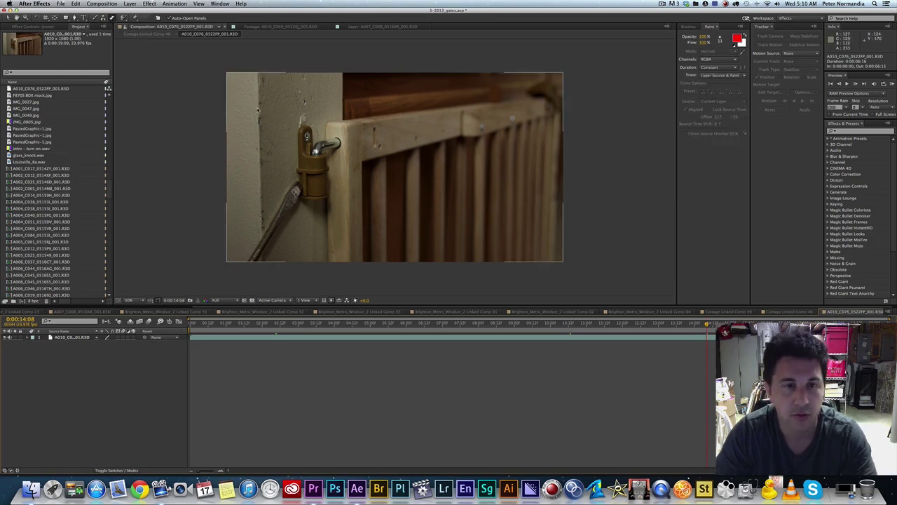
double_click(394, 153)
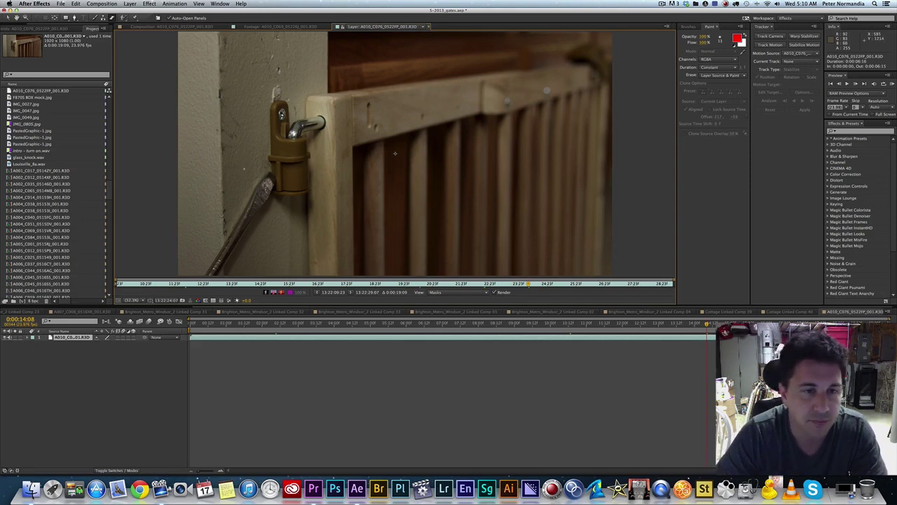
key("super+b")
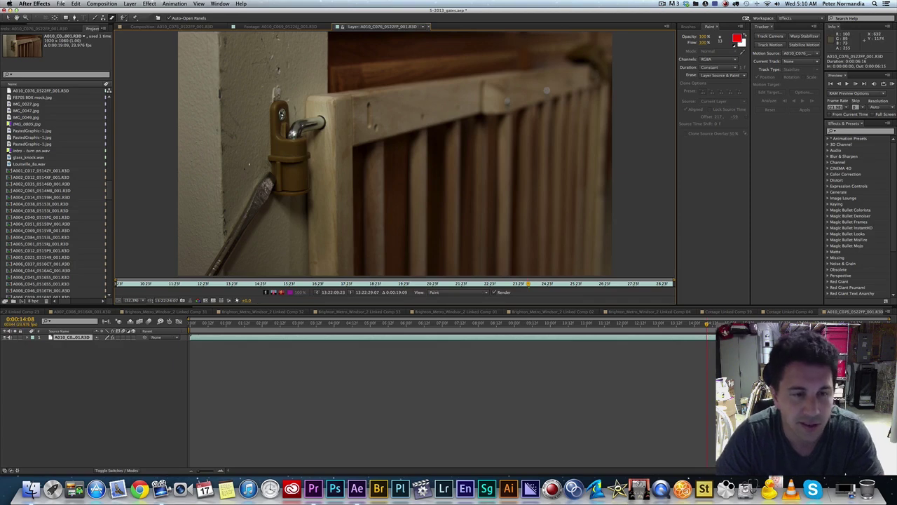
Step: Undo the last clone stroke, scrub to the first frame, then jump to the last frame
key("super+z")
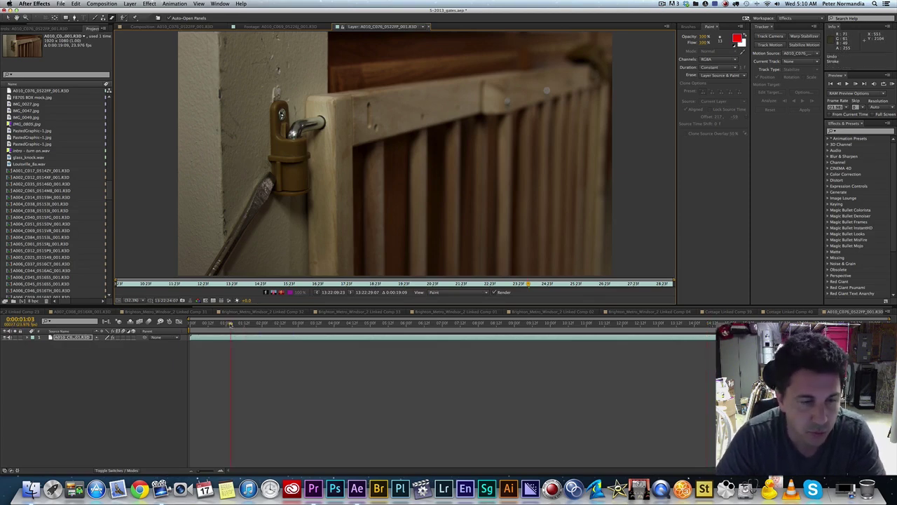
left_click_drag(228, 324, 174, 328)
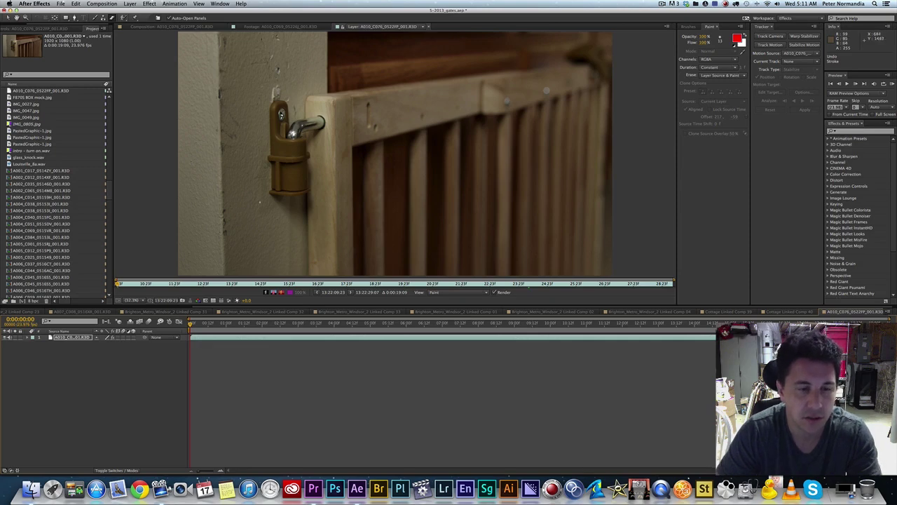
key("End")
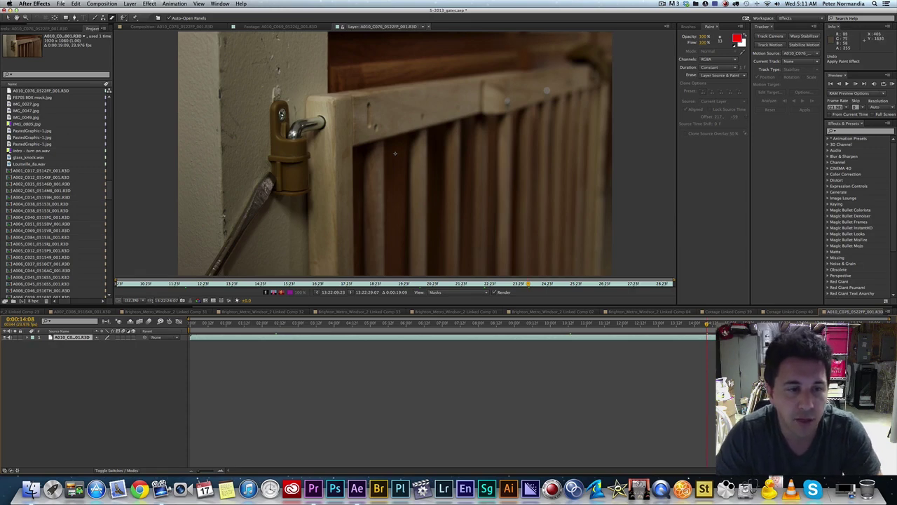
Step: Set the Layer view to Paint, choose Clone Stamp, and lay a first stroke sampling clean wall
left_click(395, 153)
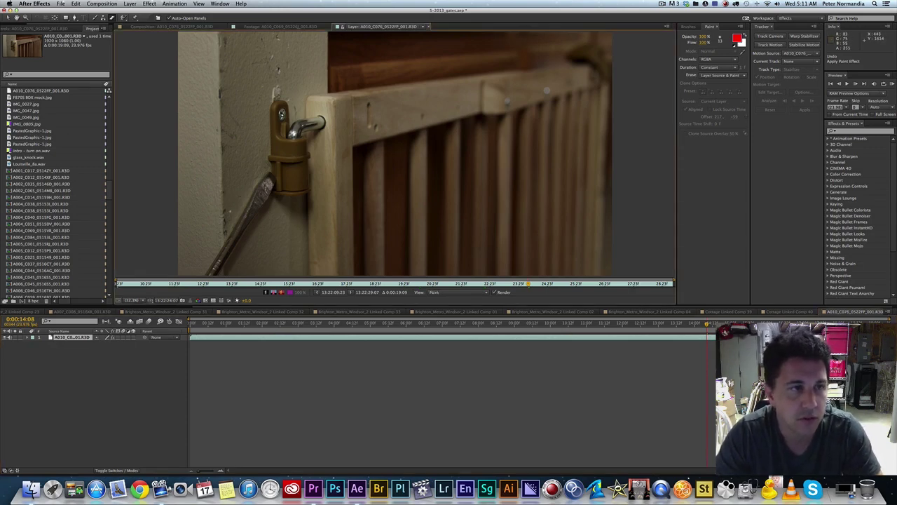
left_click(104, 18)
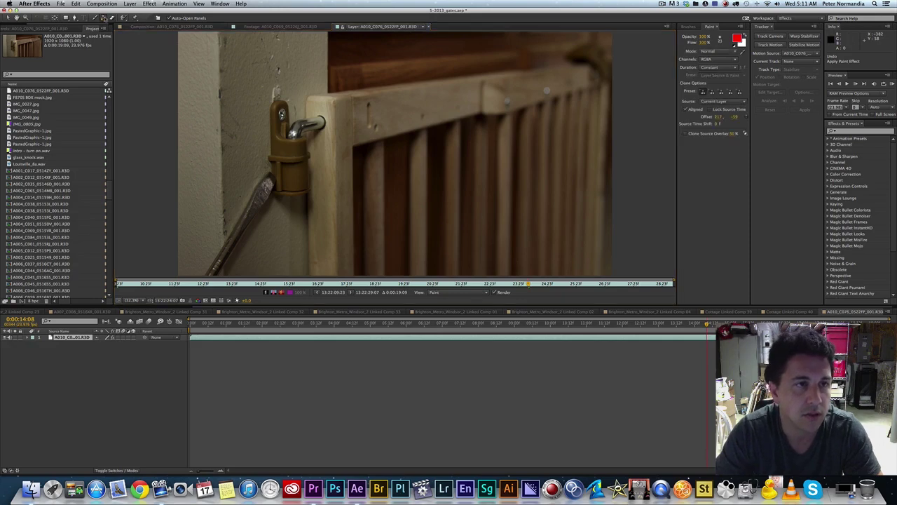
left_click(204, 217)
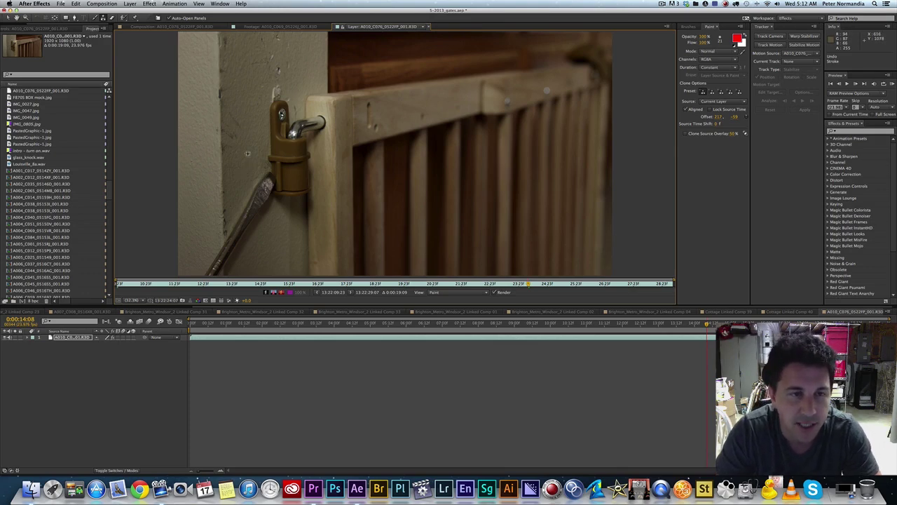
left_click(248, 155, "alt")
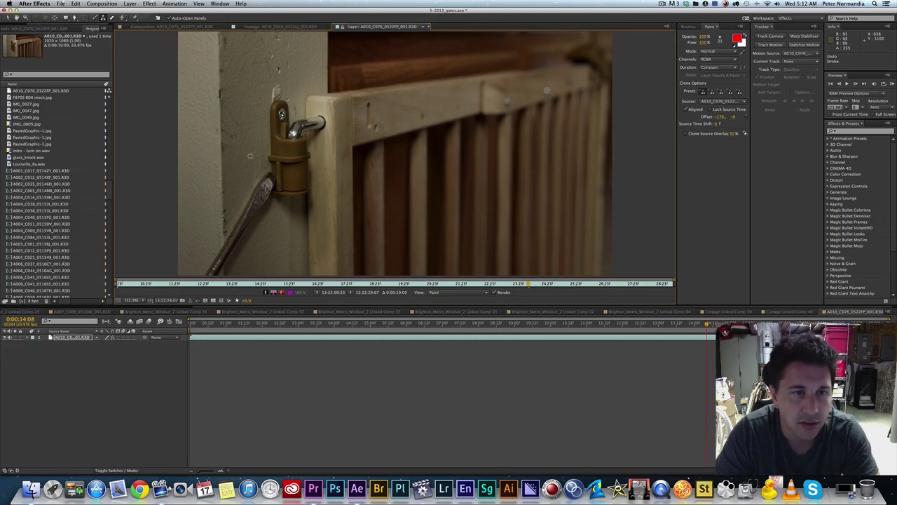
Step: Clone clean wall over the marks left of the gate bracket, resampling sources as needed
left_click(248, 156)
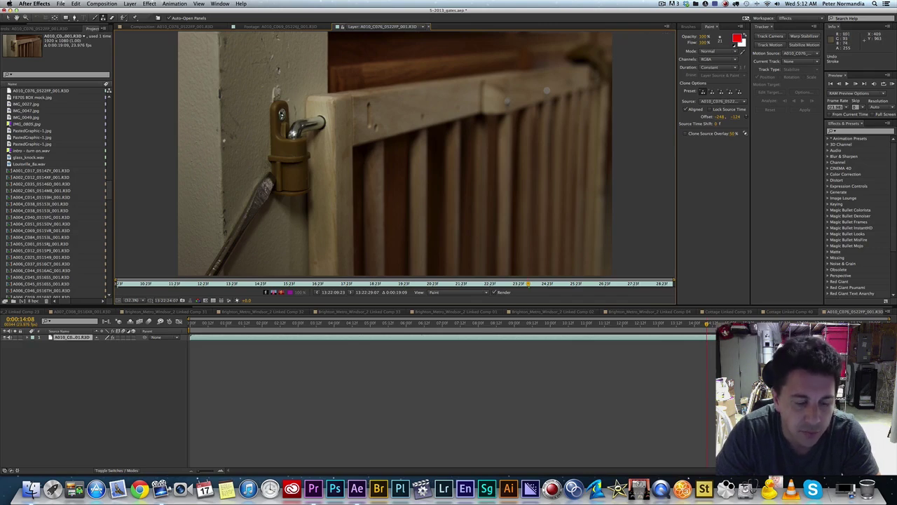
left_click_drag(223, 139, 223, 144)
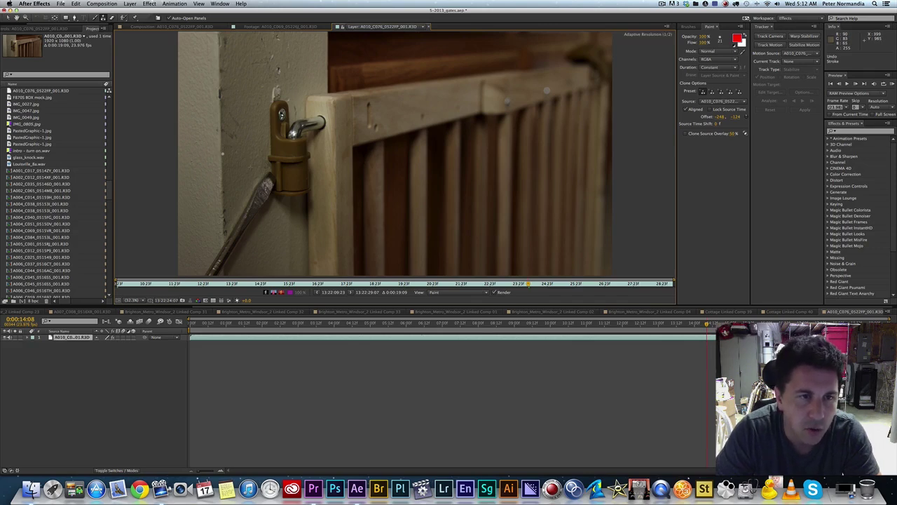
left_click_drag(221, 143, 226, 146)
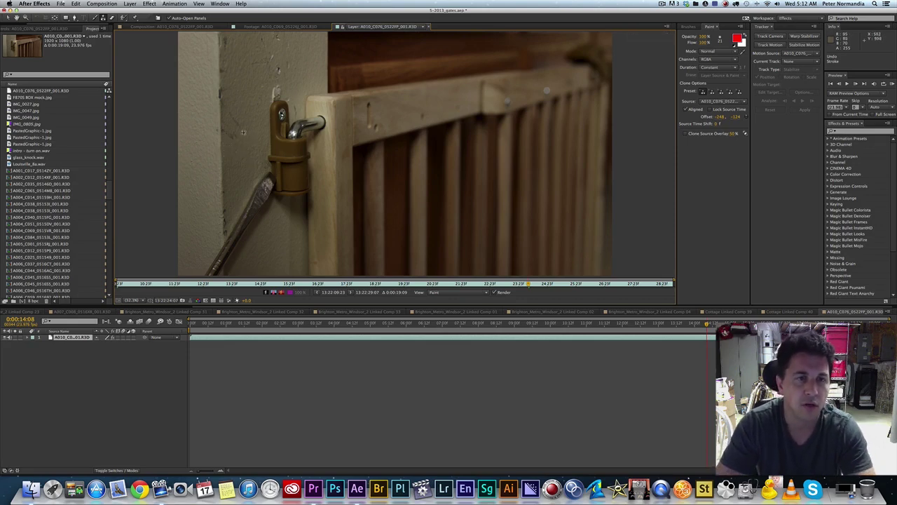
left_click(231, 115, "alt")
left_click_drag(232, 115, 238, 127)
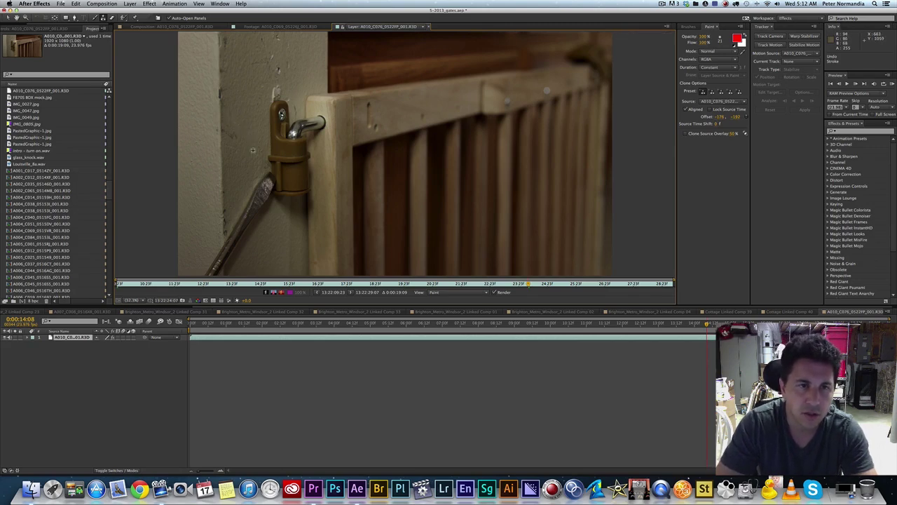
left_click(241, 179, "alt")
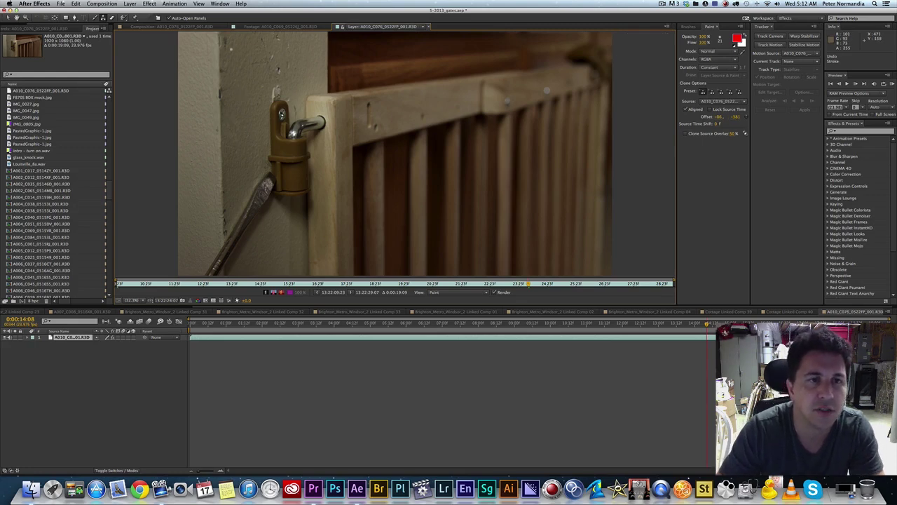
left_click(226, 47, "alt")
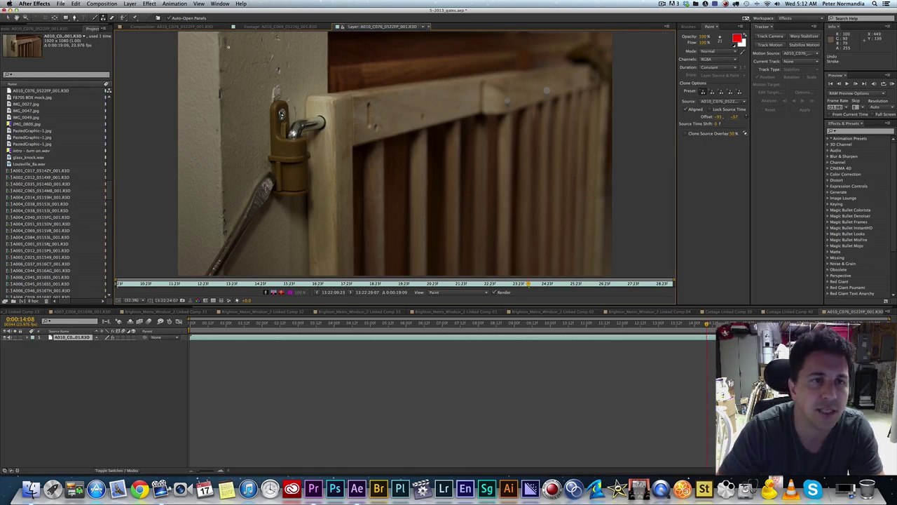
left_click(226, 43, "alt")
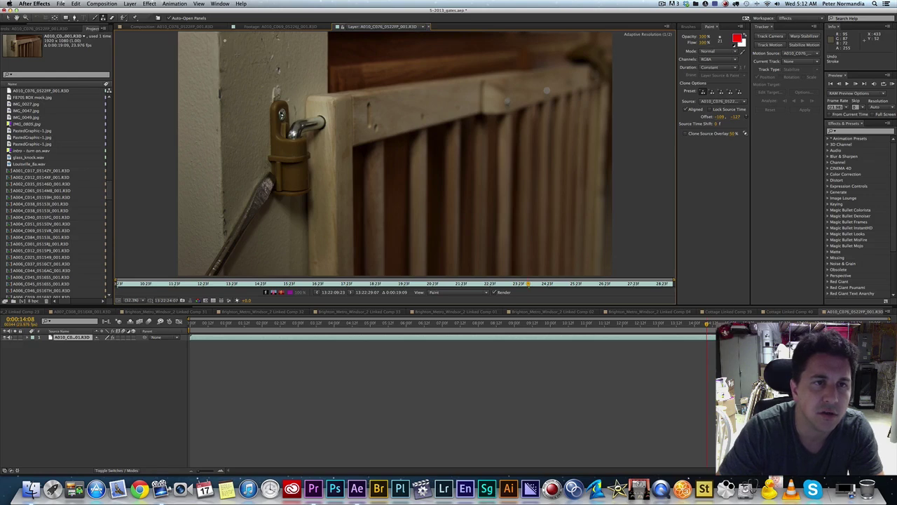
left_click(242, 78, "alt")
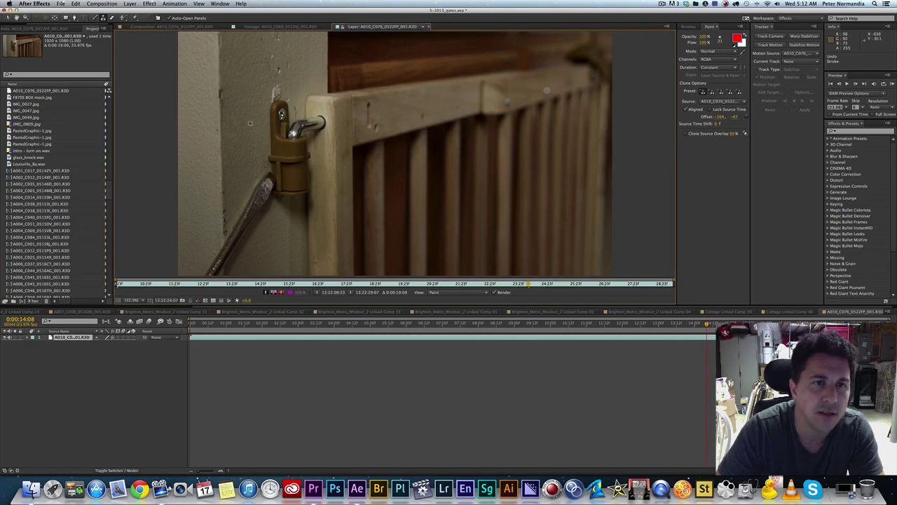
left_click(219, 96, "alt")
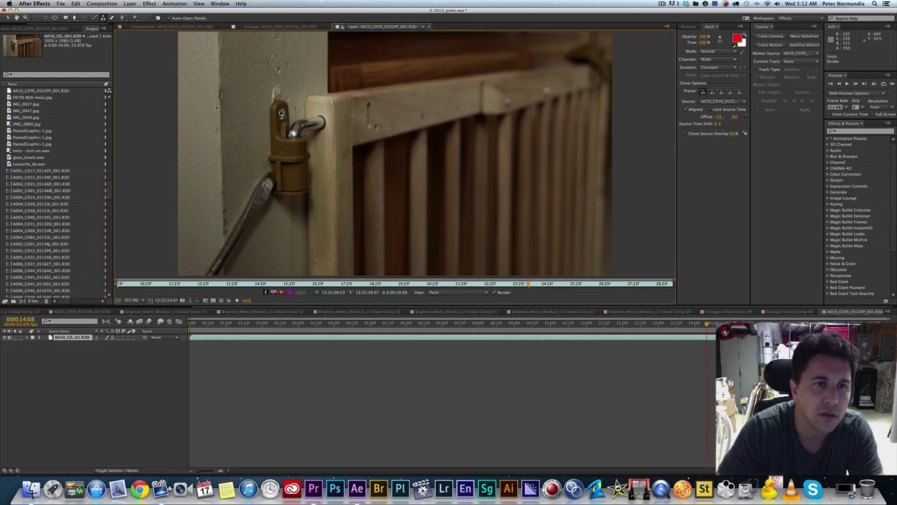
Step: Resample nearby clean wall and dab over the marks above and beside the bracket
left_click(229, 102, "alt")
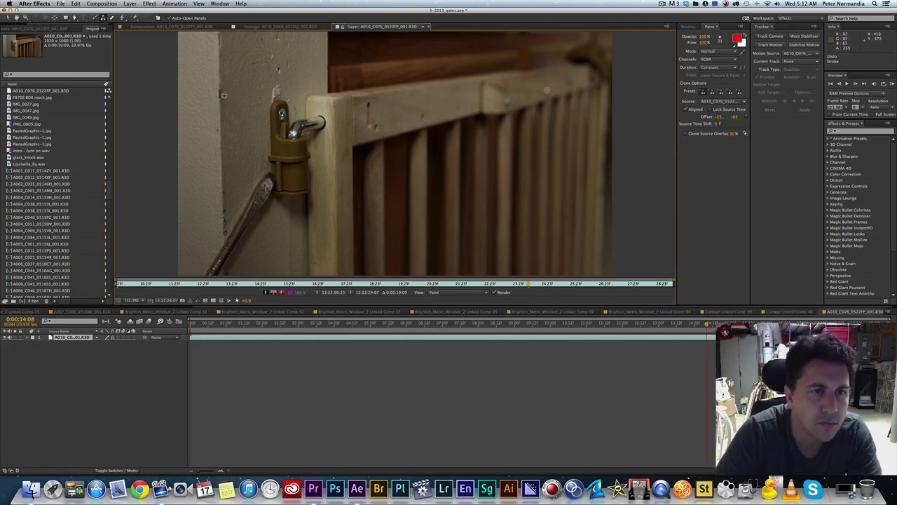
left_click(223, 103, "alt")
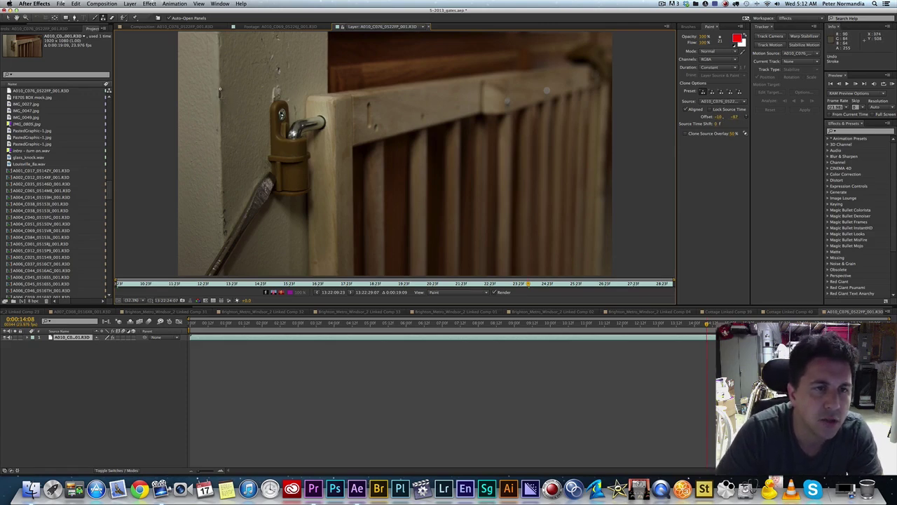
left_click(220, 91, "alt")
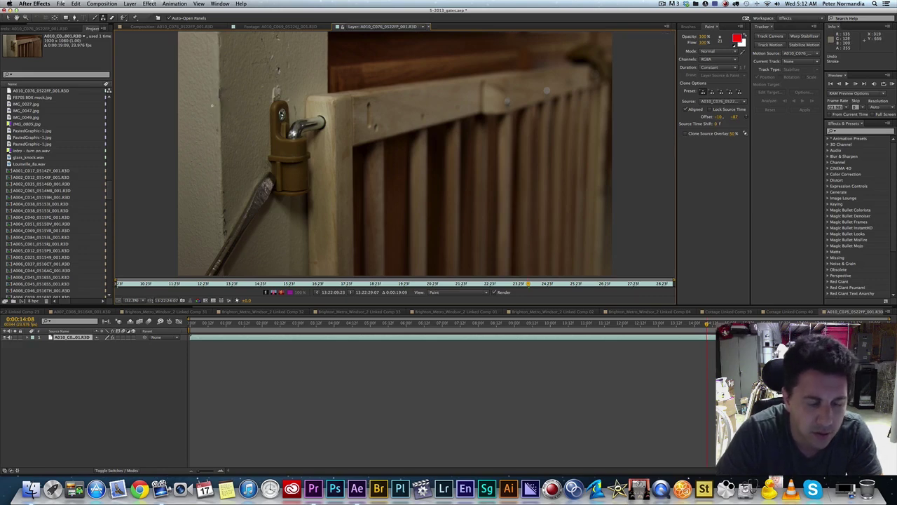
left_click(214, 93, "alt")
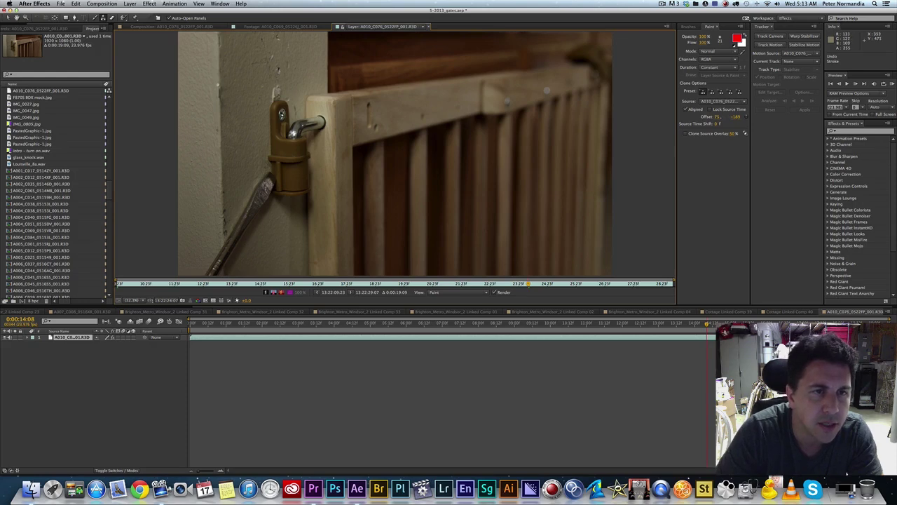
left_click(218, 86, "alt")
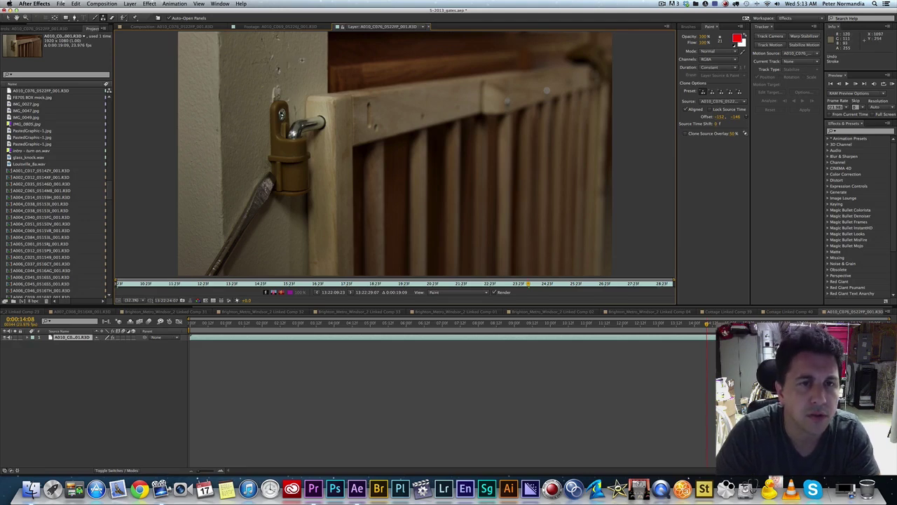
Step: Sample a fresh clean wall source to cover the leftover mark beside the bracket
left_click(302, 61, "alt")
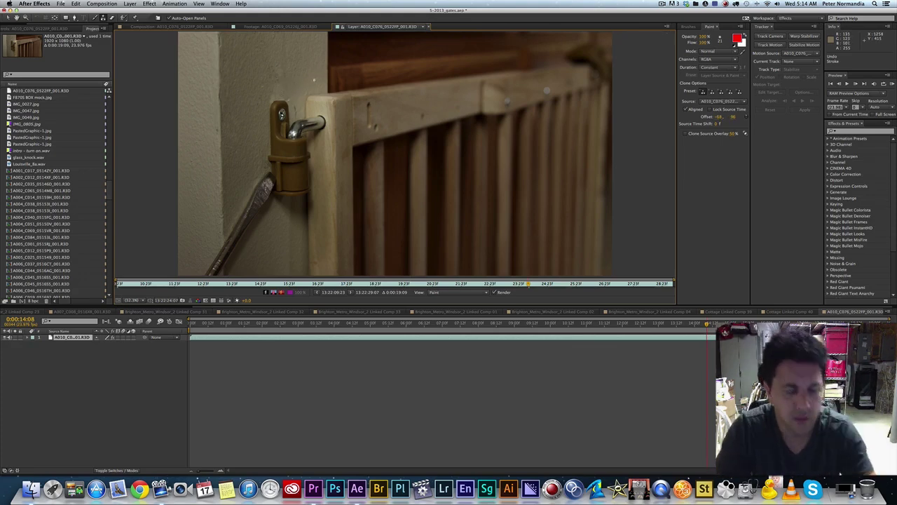
Step: Resample clean wall and clone out the last marks near the latch, ending at offset -18, -28
left_click(276, 89, "alt")
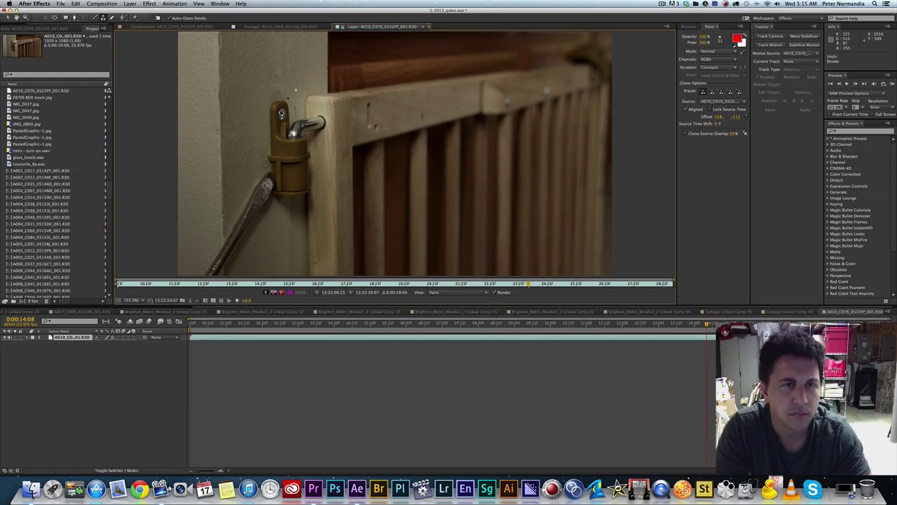
right_click(290, 90)
key("Escape")
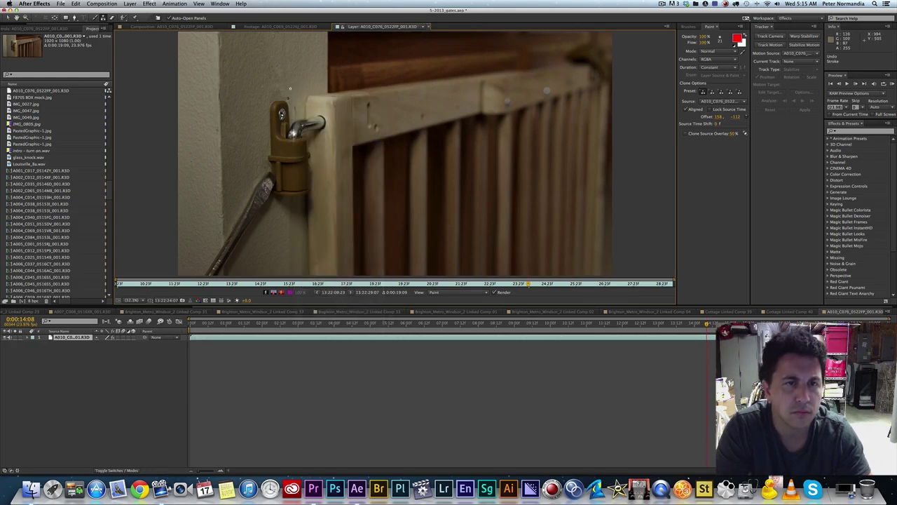
left_click(288, 95, "alt")
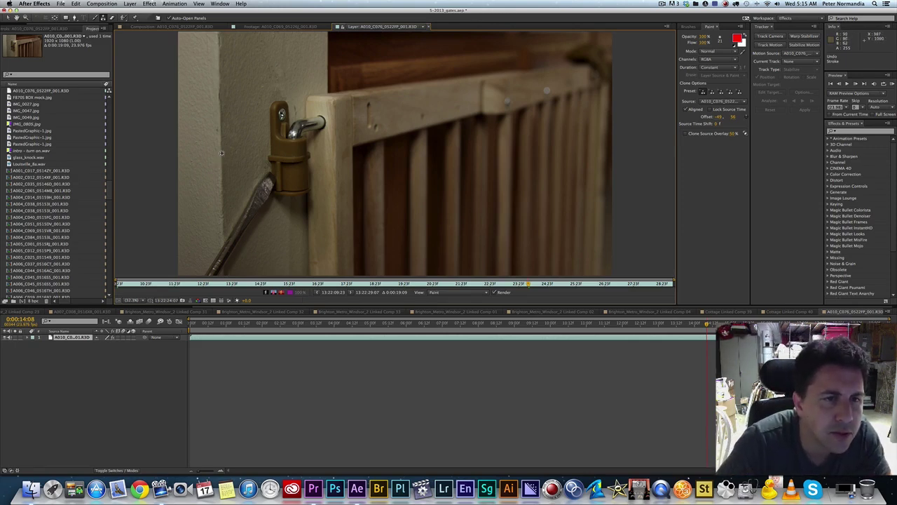
left_click(219, 109, "alt")
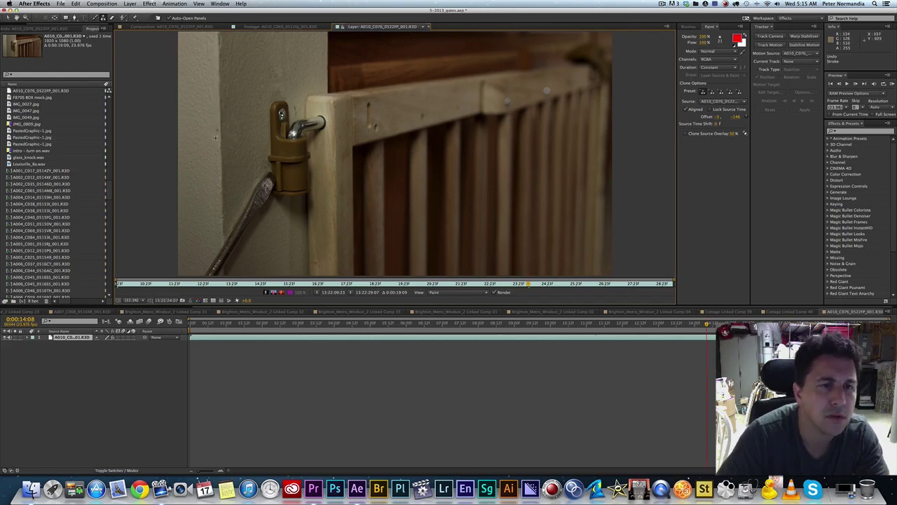
left_click(214, 140, "alt")
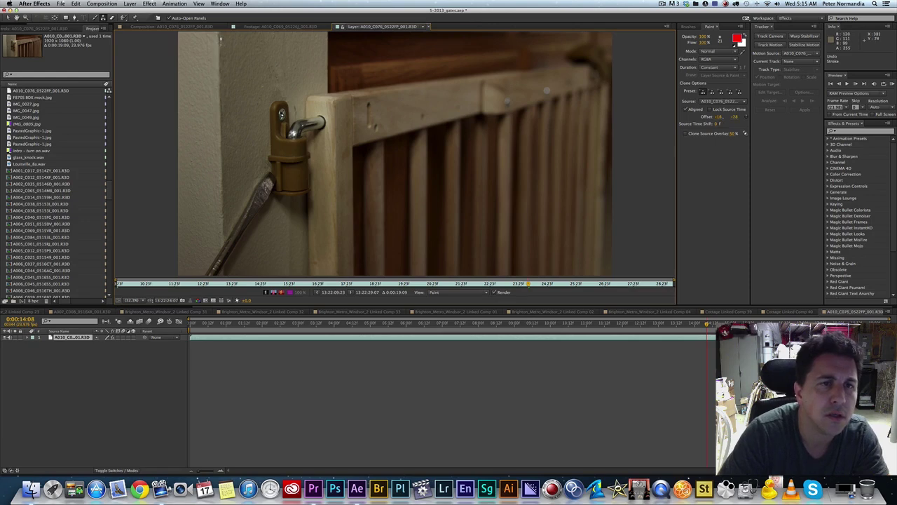
left_click_drag(220, 39, 219, 47)
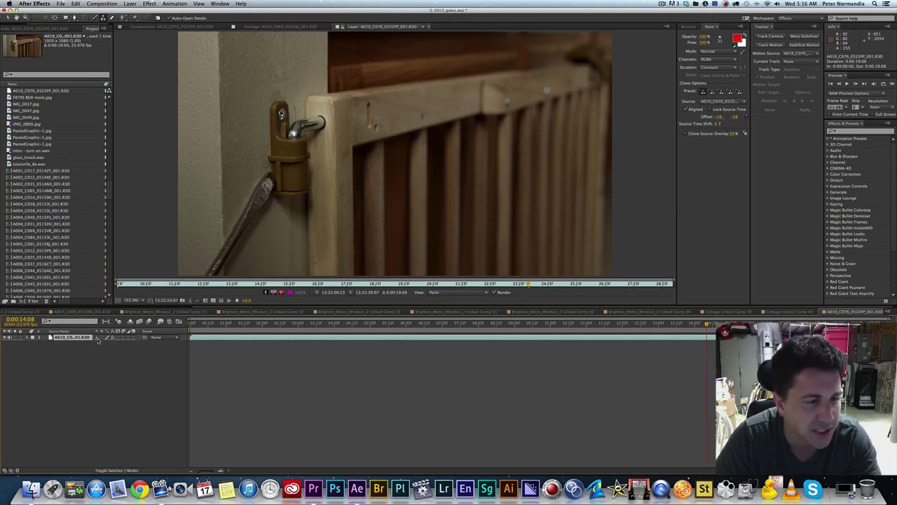
Step: Select all clone strokes from Clone 39 down in the gate layer's Paint, save 5-2013_gates.aep, then go to Premiere Pro
key("e")
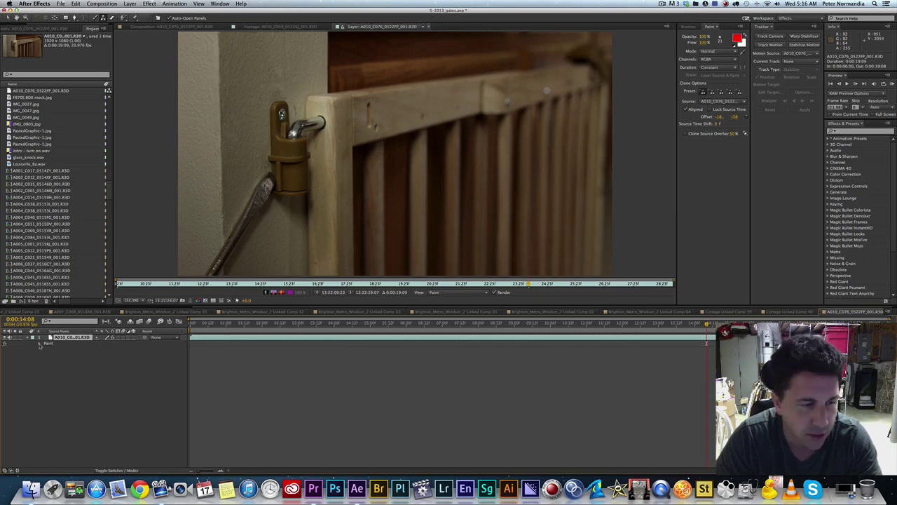
left_click(39, 345)
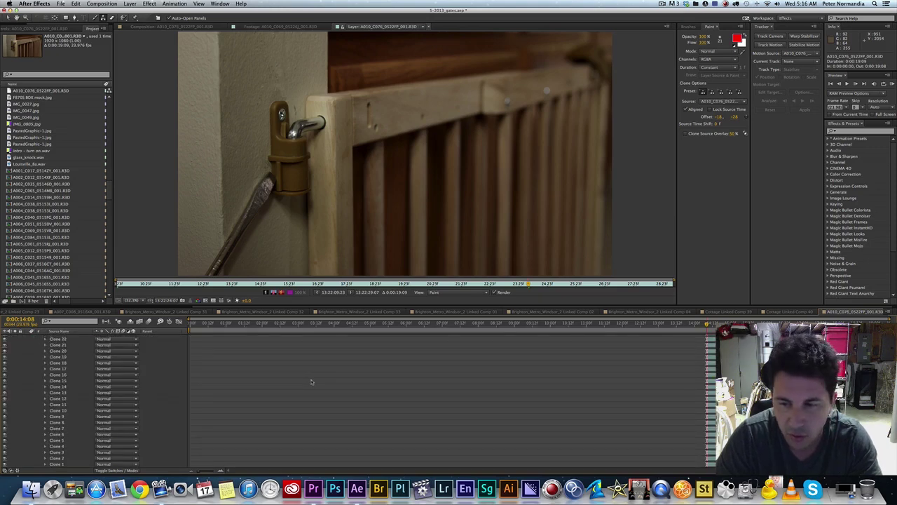
scroll(312, 381, "up", 5)
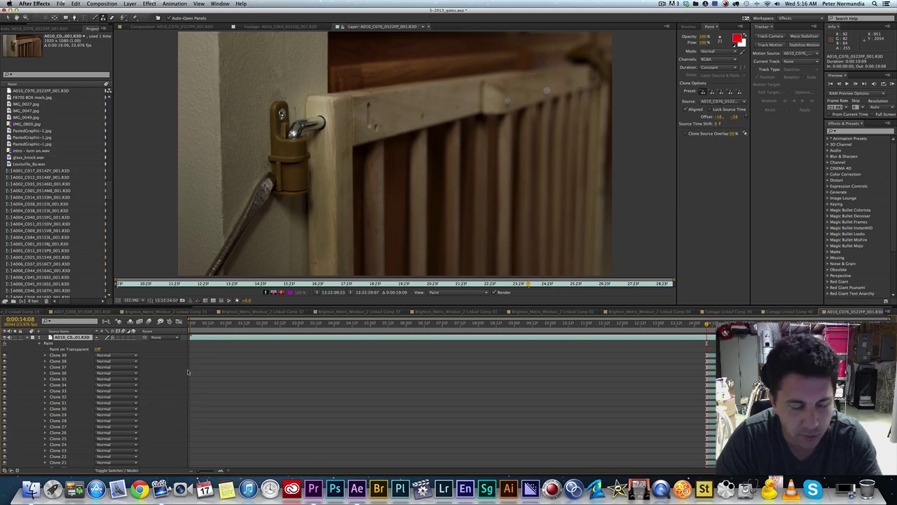
left_click(56, 356)
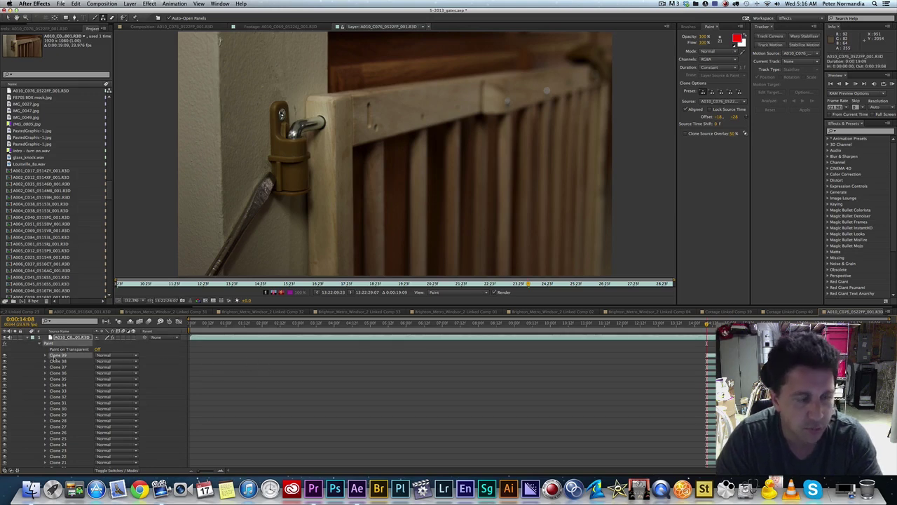
key("super+a")
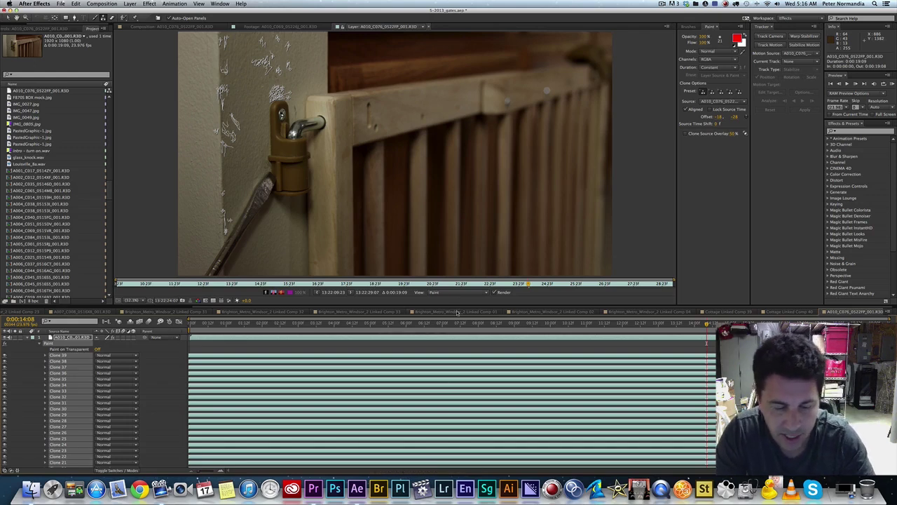
key("super+s")
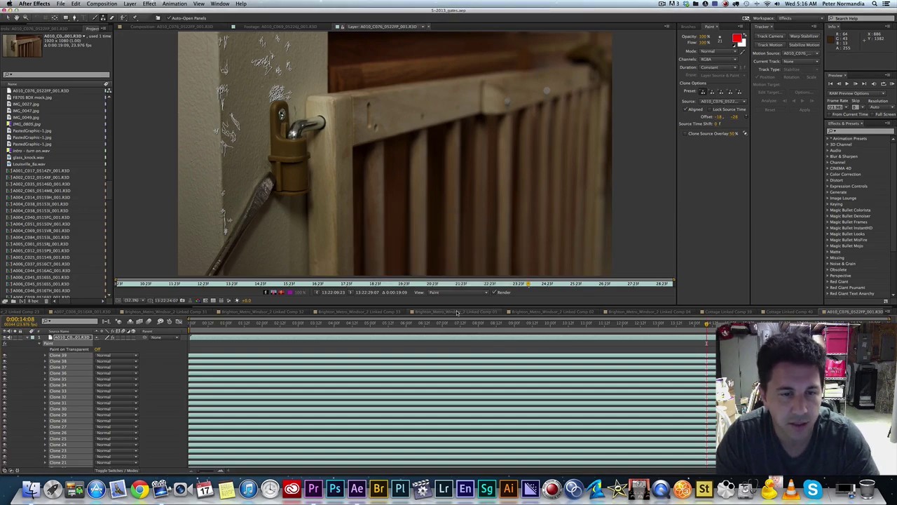
key("super+Tab")
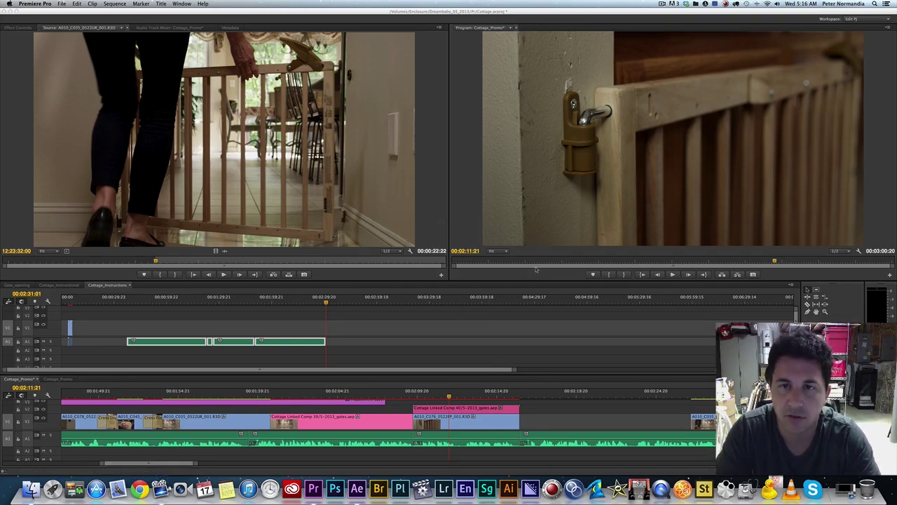
Step: Save the Premiere Pro project and play the gate close-up, returning to 00:02:10:10
left_click(472, 409)
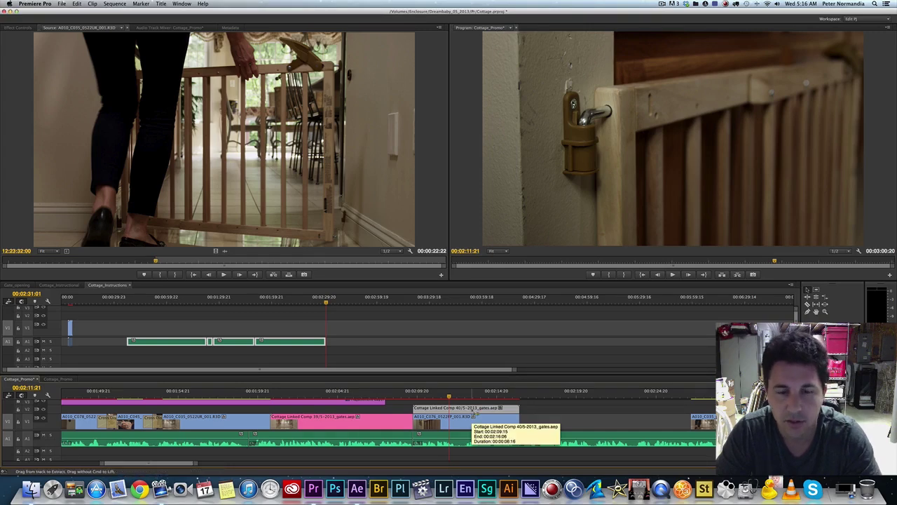
key("super+s")
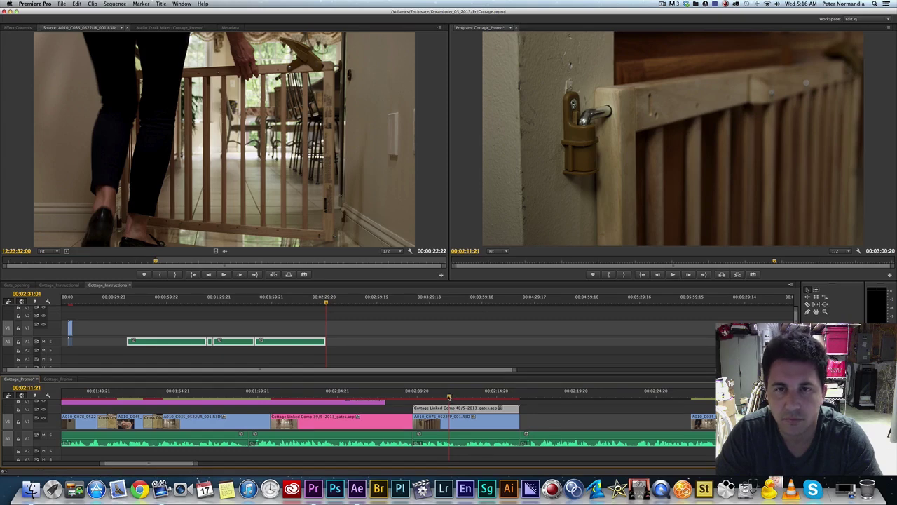
left_click_drag(449, 396, 444, 397)
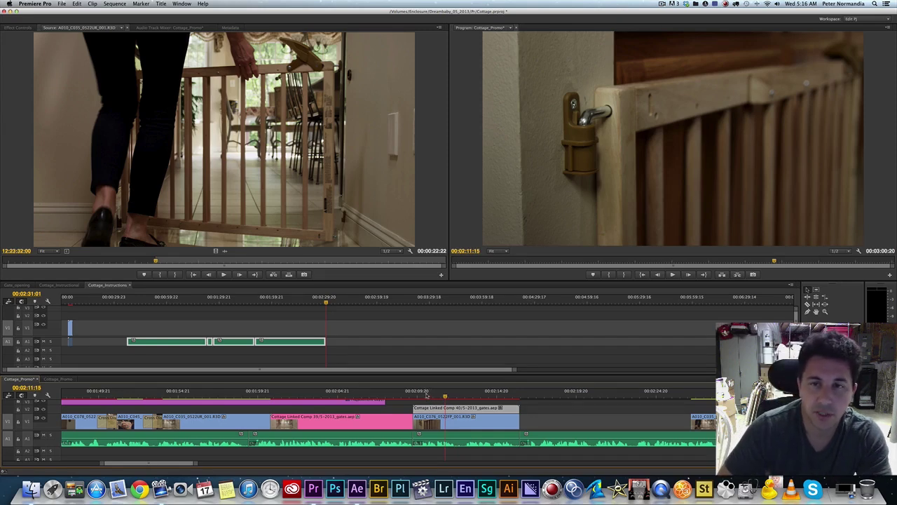
left_click_drag(422, 397, 415, 397)
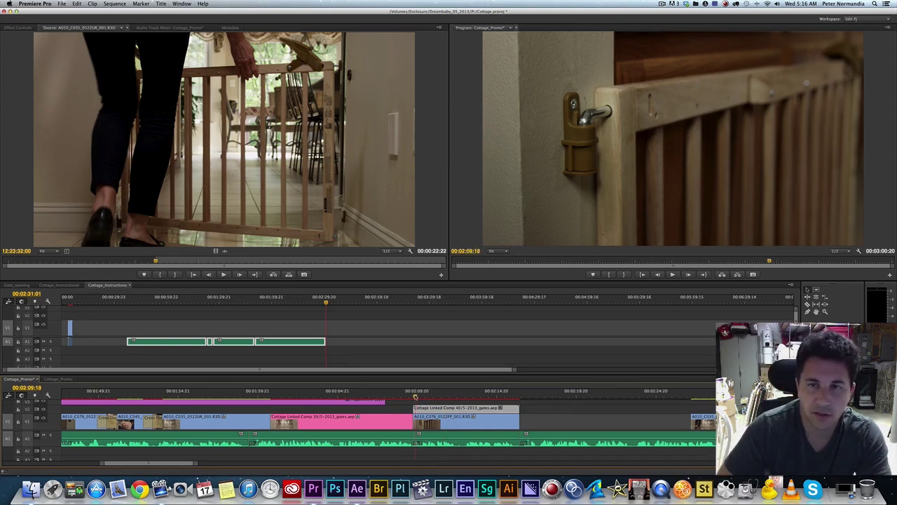
key("space")
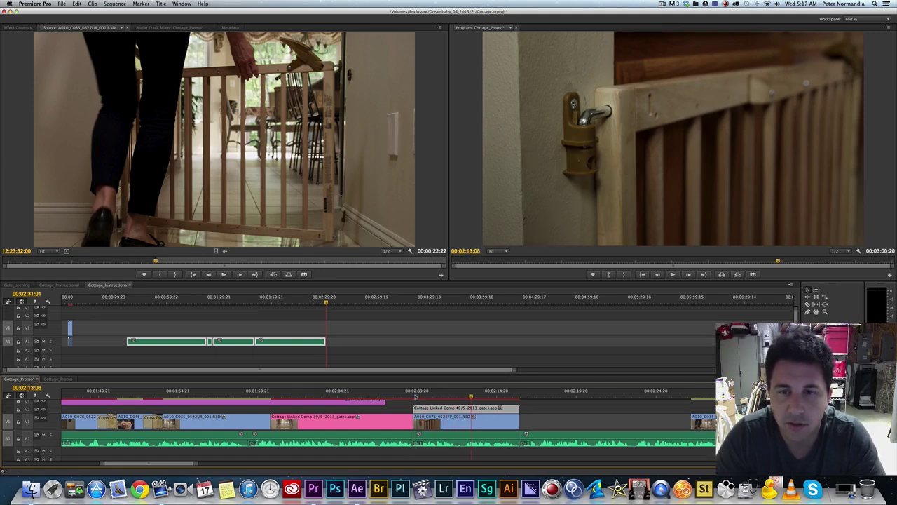
left_click_drag(416, 397, 492, 398)
Step: Hide the linked comp's track to compare the original gate shot a second further in
scroll(483, 403, "up", 3)
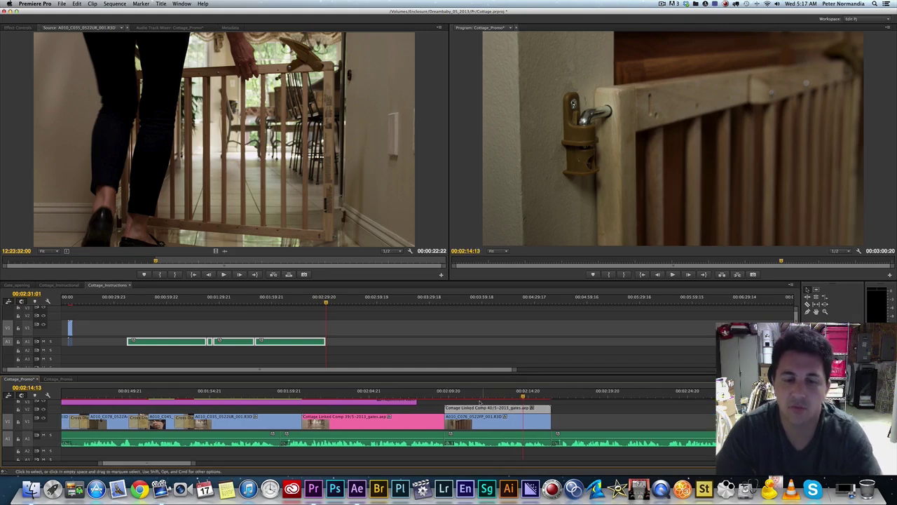
left_click(44, 410)
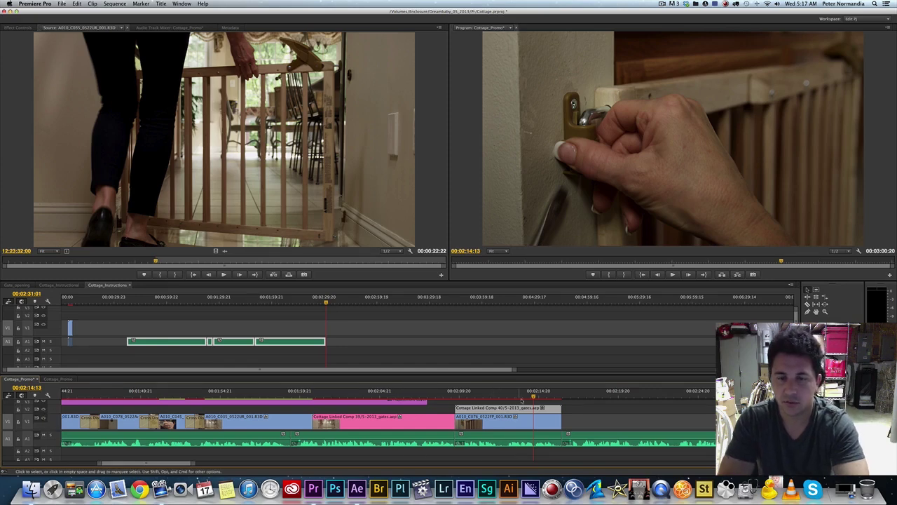
left_click_drag(535, 398, 484, 399)
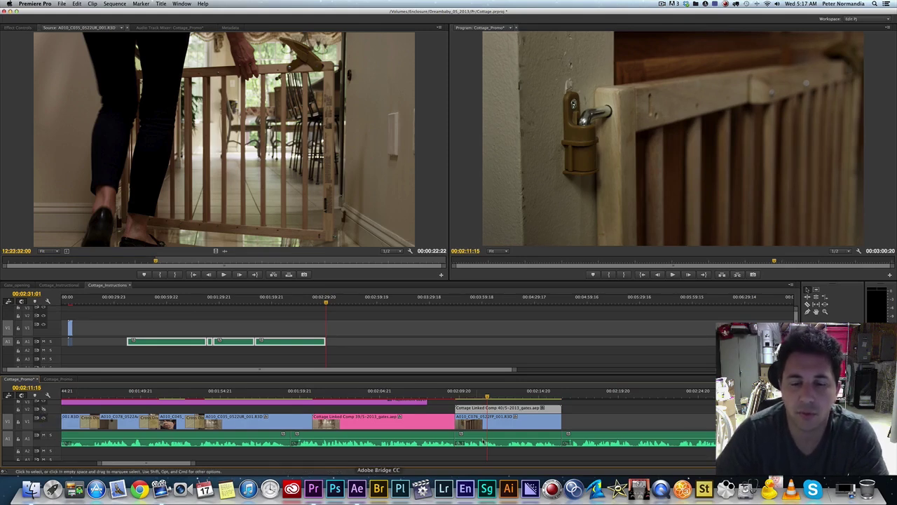
Step: Load the original A010_C076 clip in the Source Monitor and step Cottage_Promo forward about ten frames
double_click(490, 419)
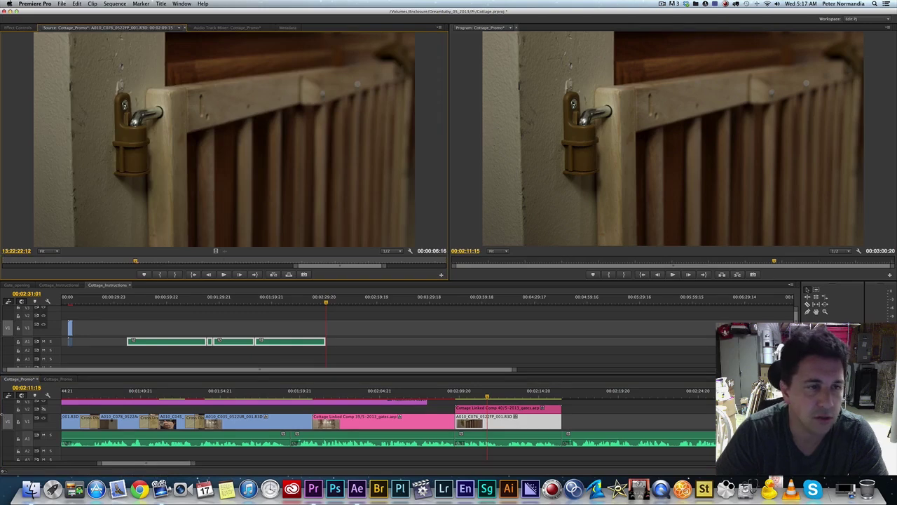
left_click(44, 413)
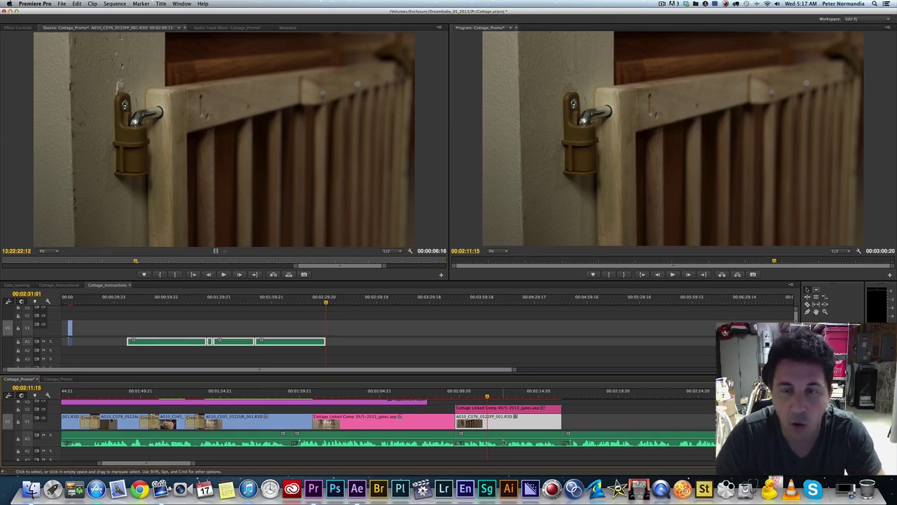
key("shift+Right")
key("shift+Right")
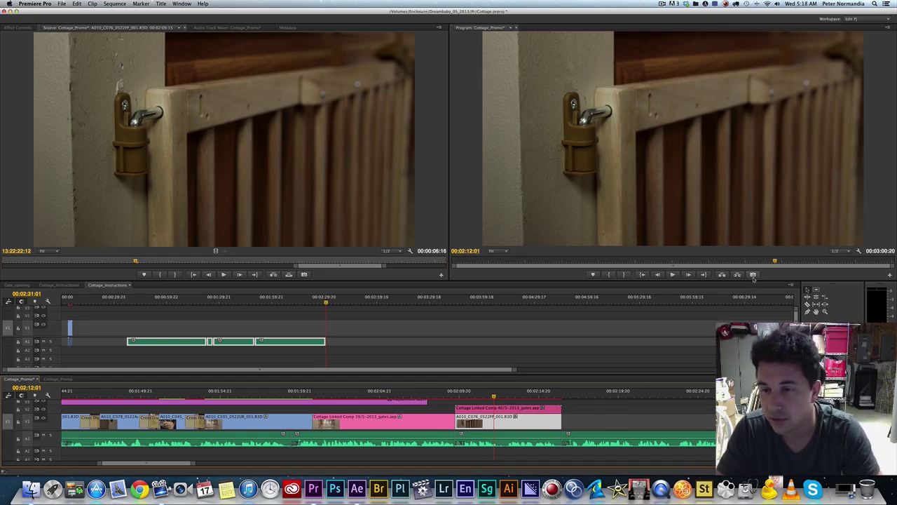
Step: Add the Export Frame button to the Program Monitor's playback controls
left_click(890, 274)
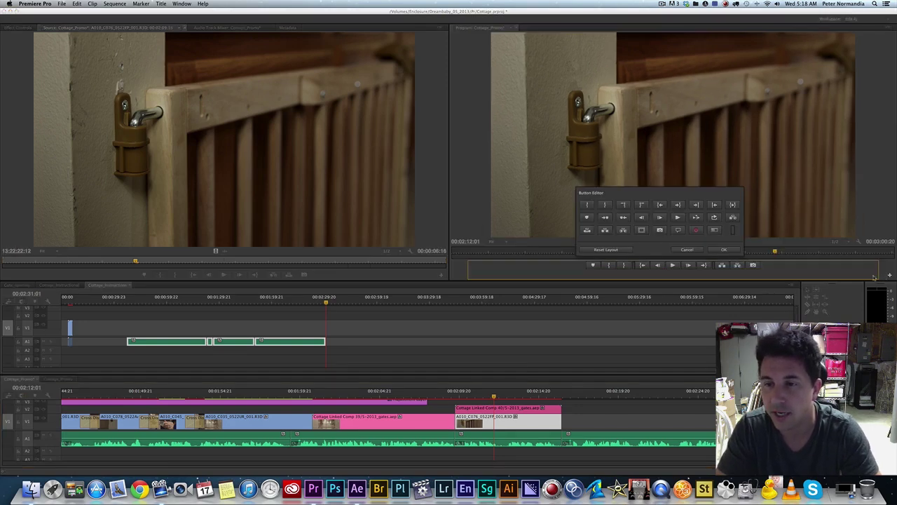
left_click(724, 249)
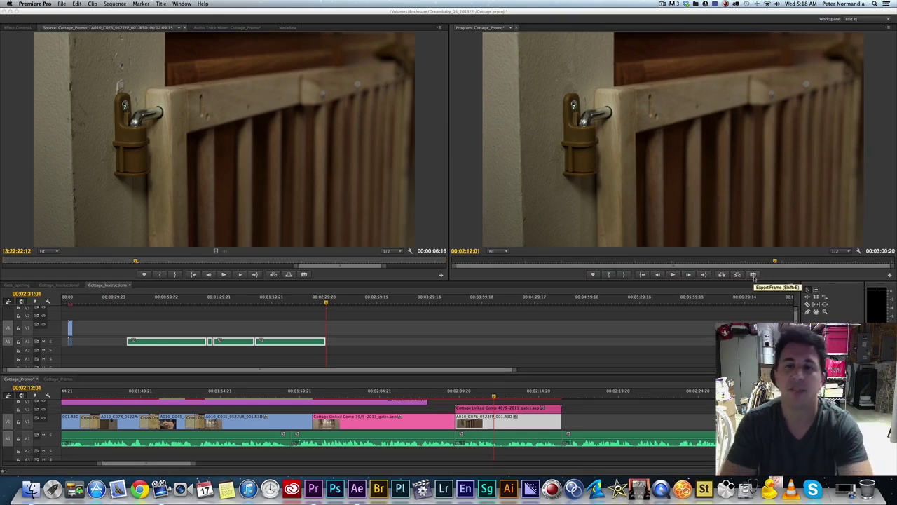